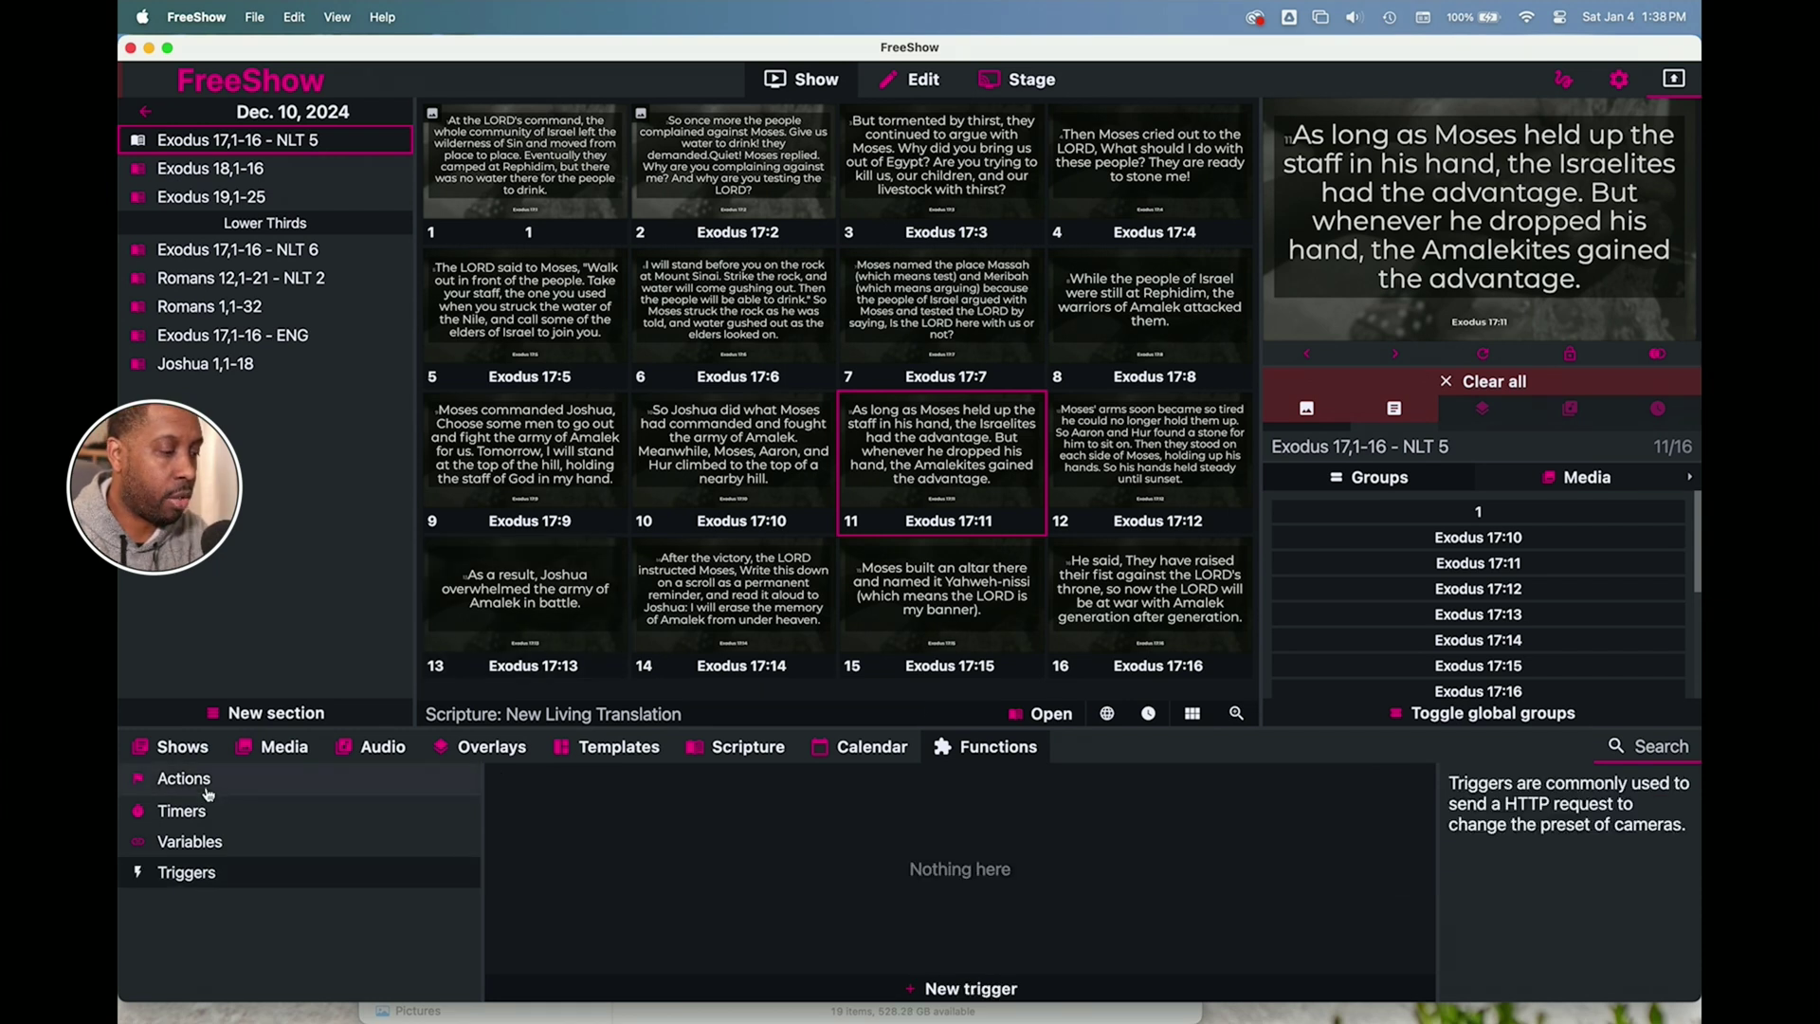
- View the Triggers functions, clear all live output with C, then restore it
click(209, 791)
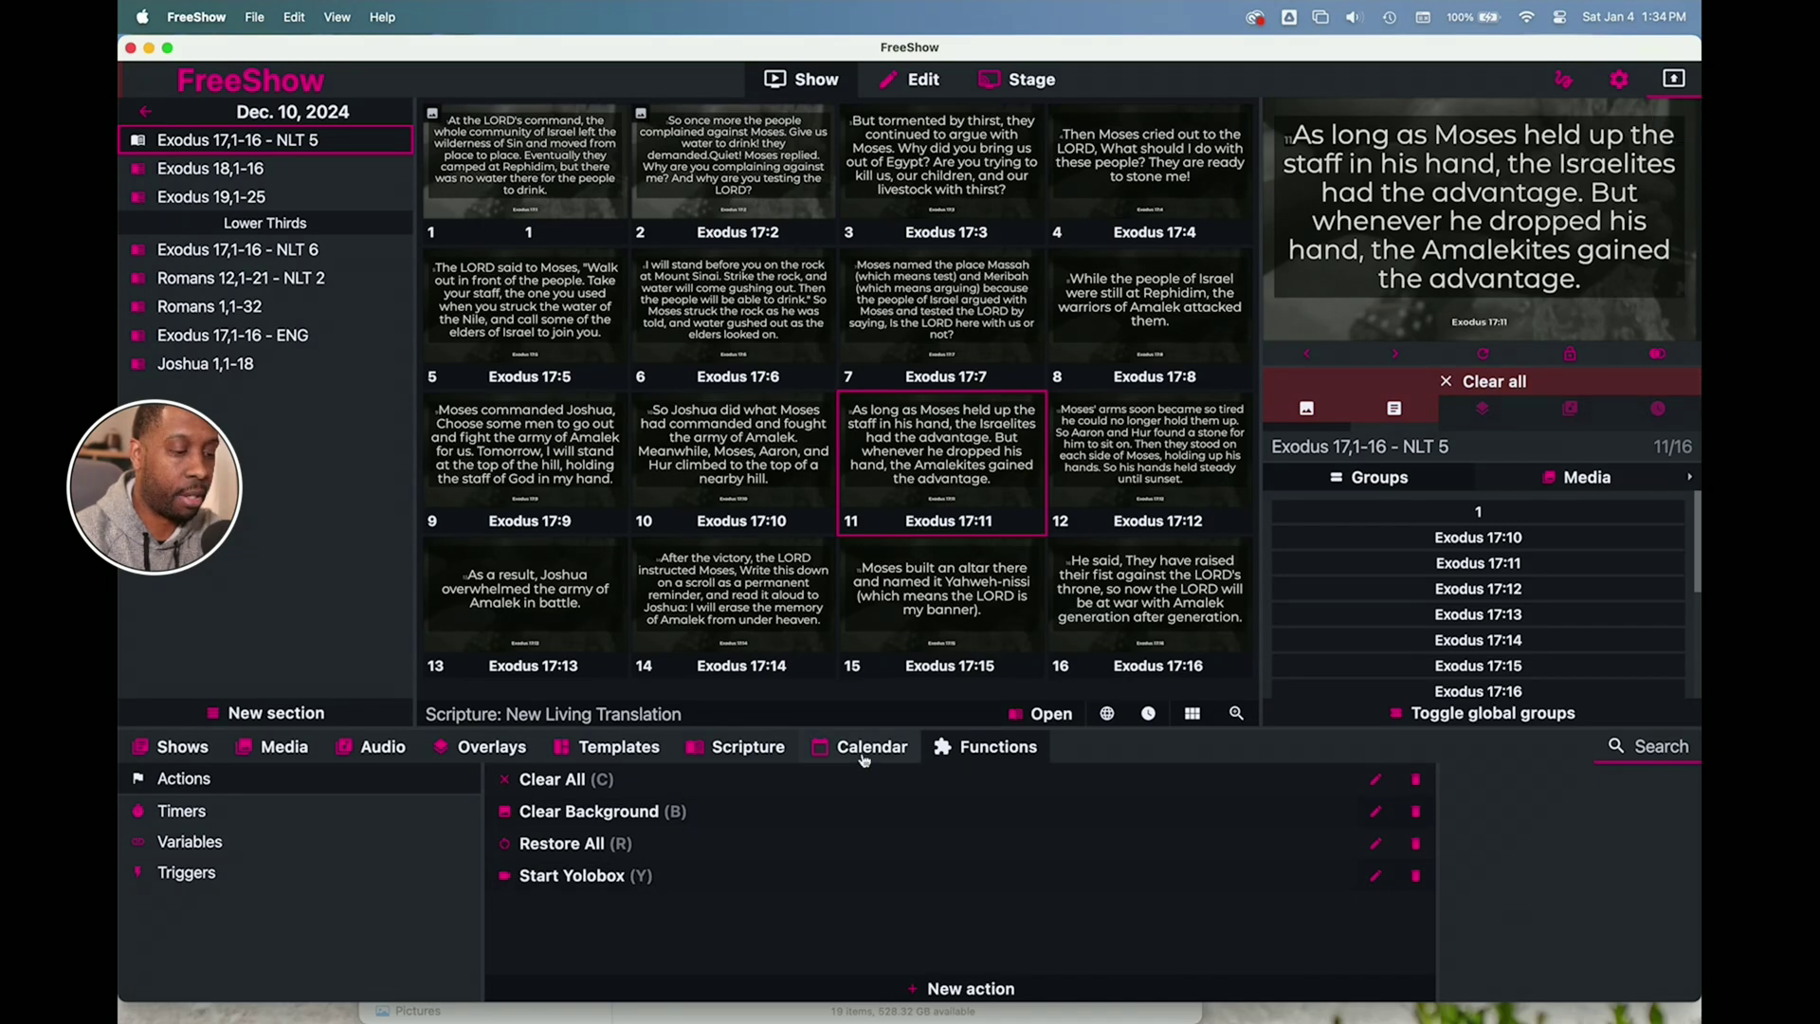
key(c)
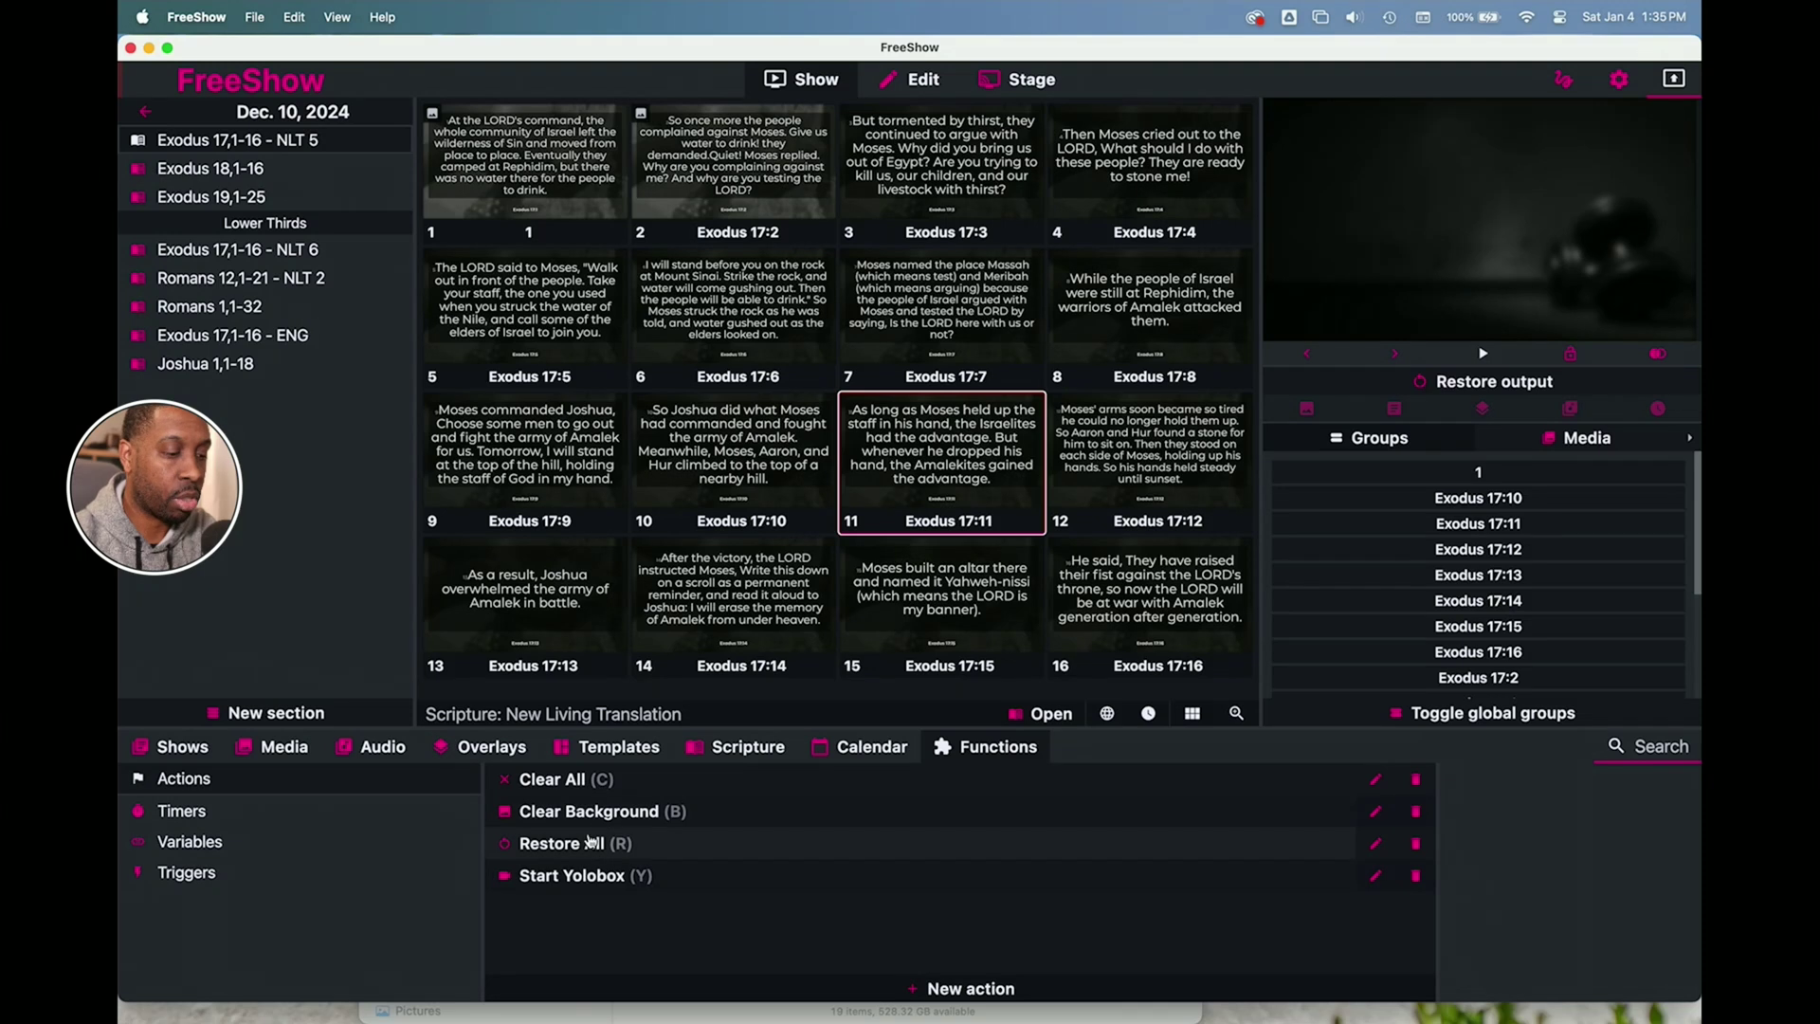
click(605, 848)
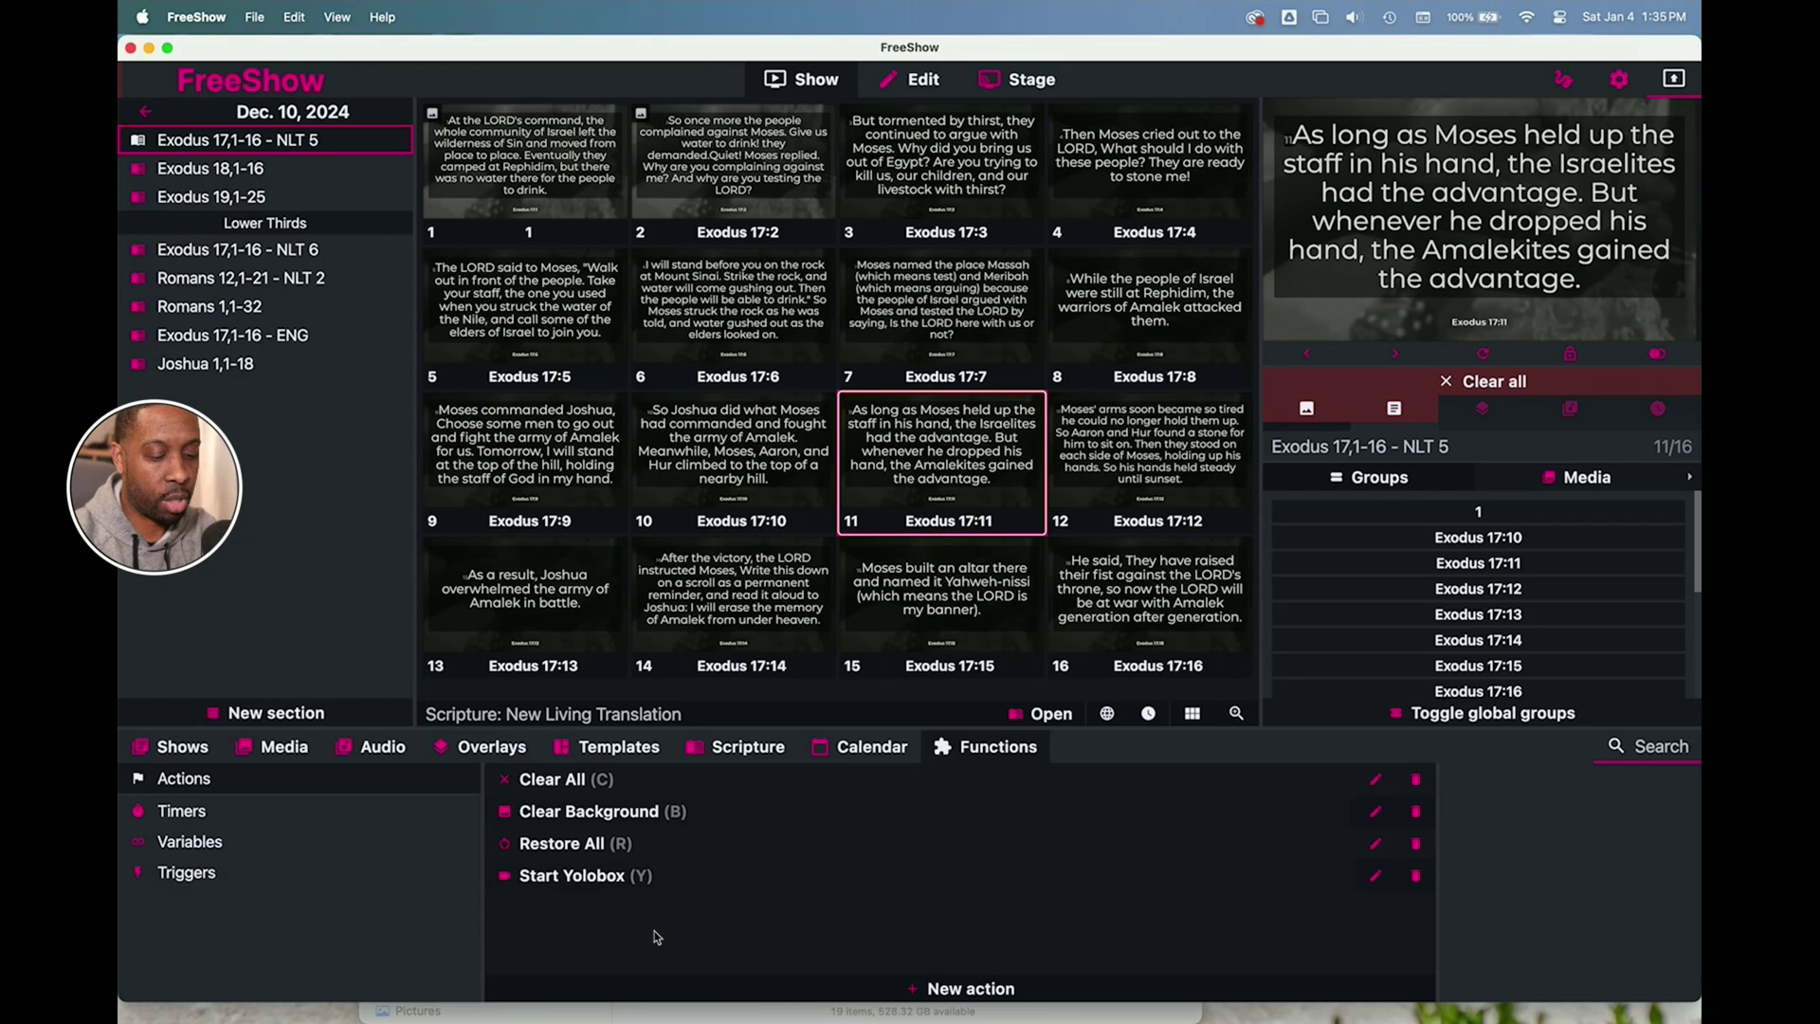
- Clear the output background with B, then put Exodus 17:10 and 17:11 live
key(b)
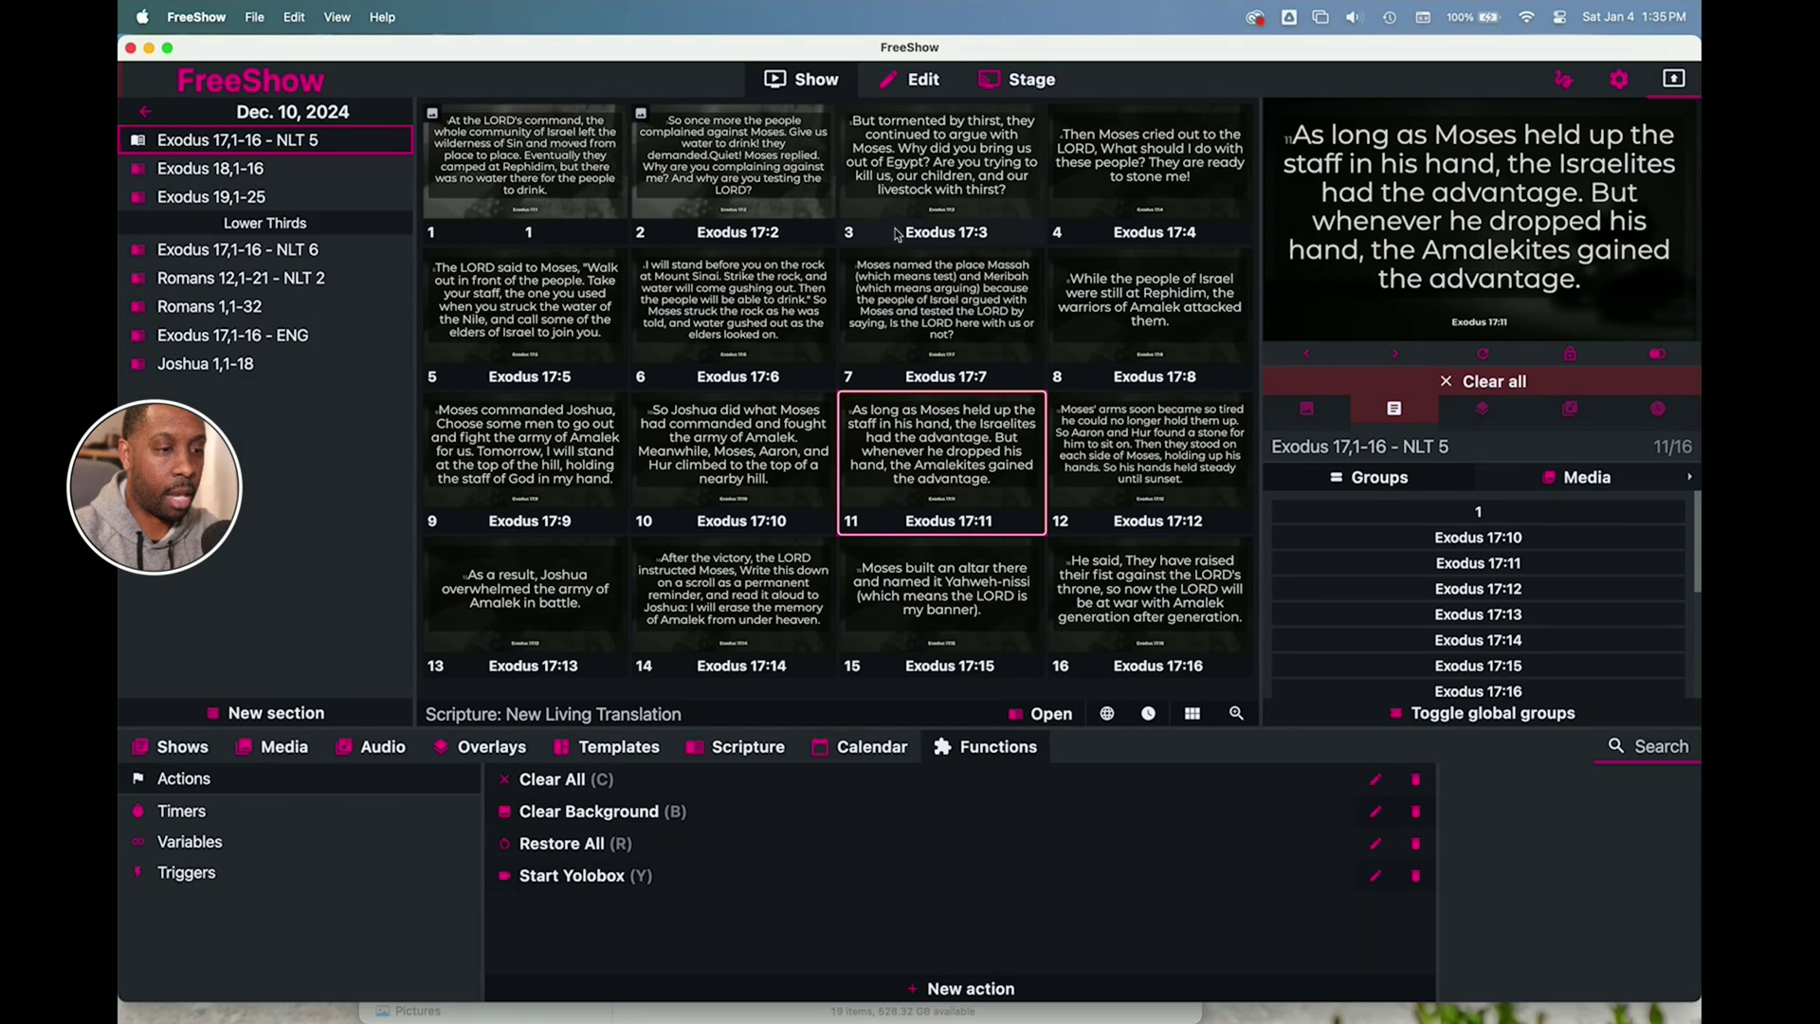
click(742, 429)
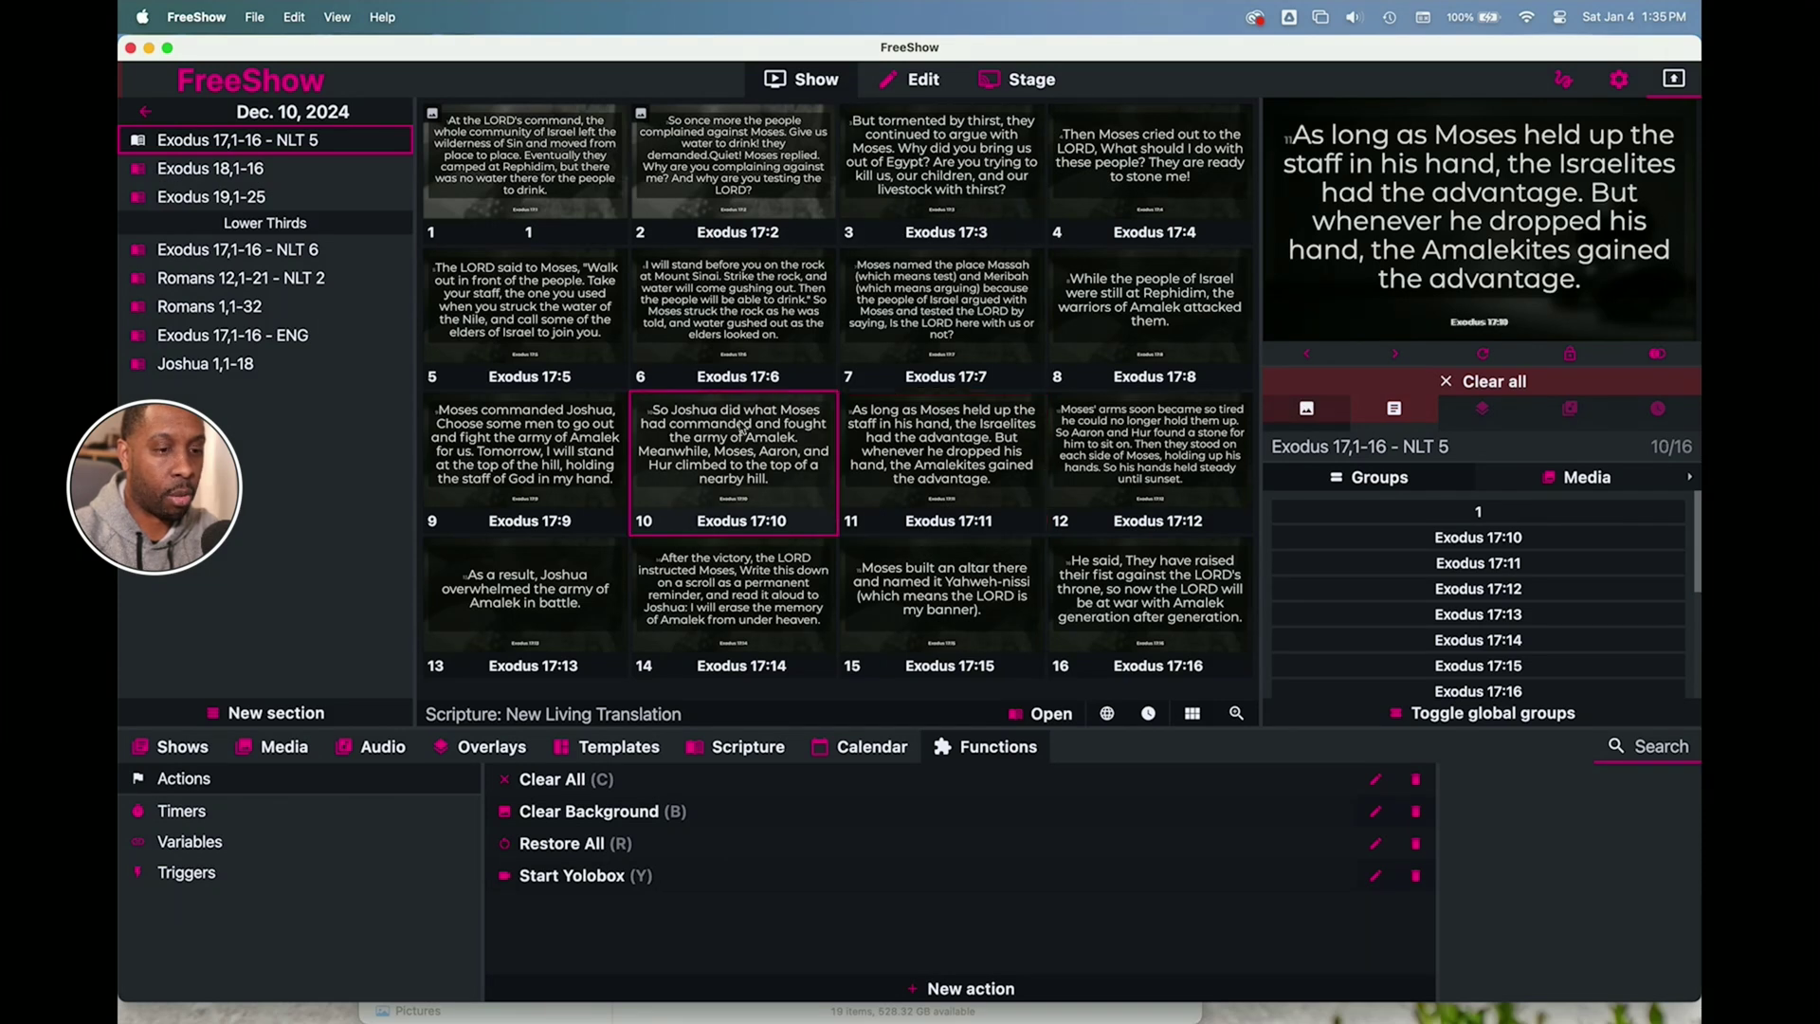
click(945, 439)
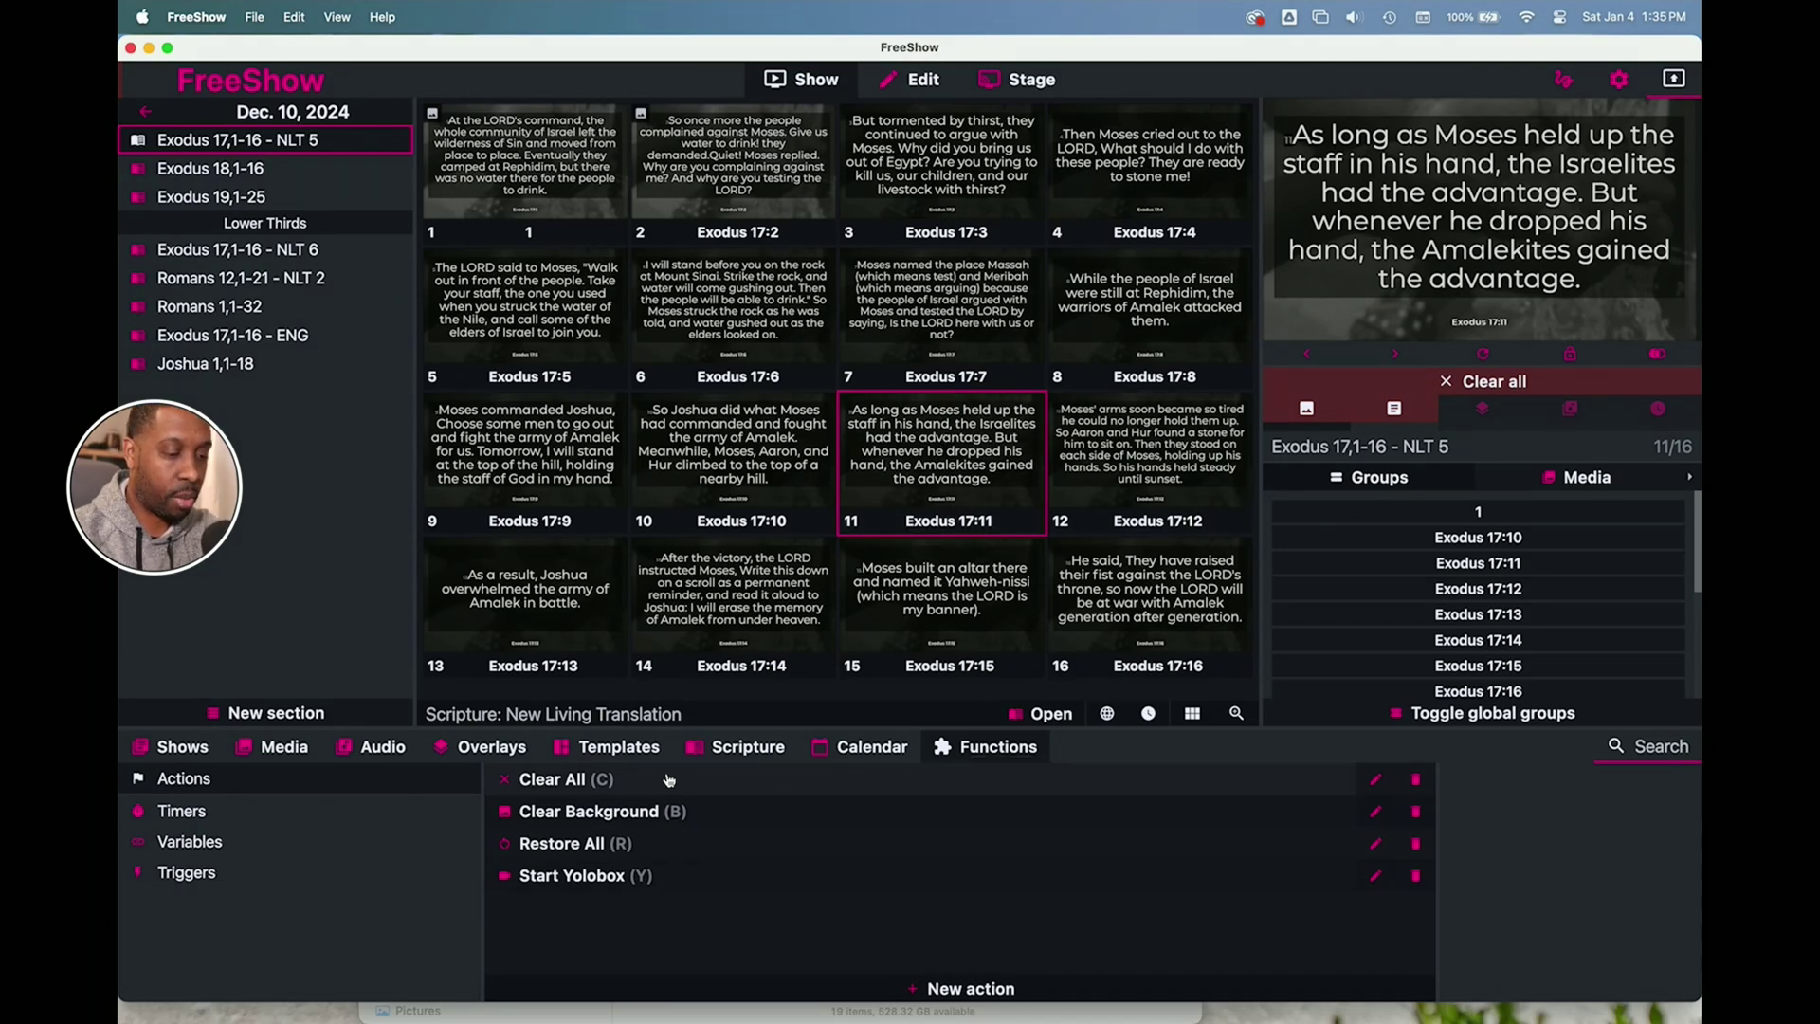
- Edit the Clear All action and reselect Clear all as its start action
right_click(637, 785)
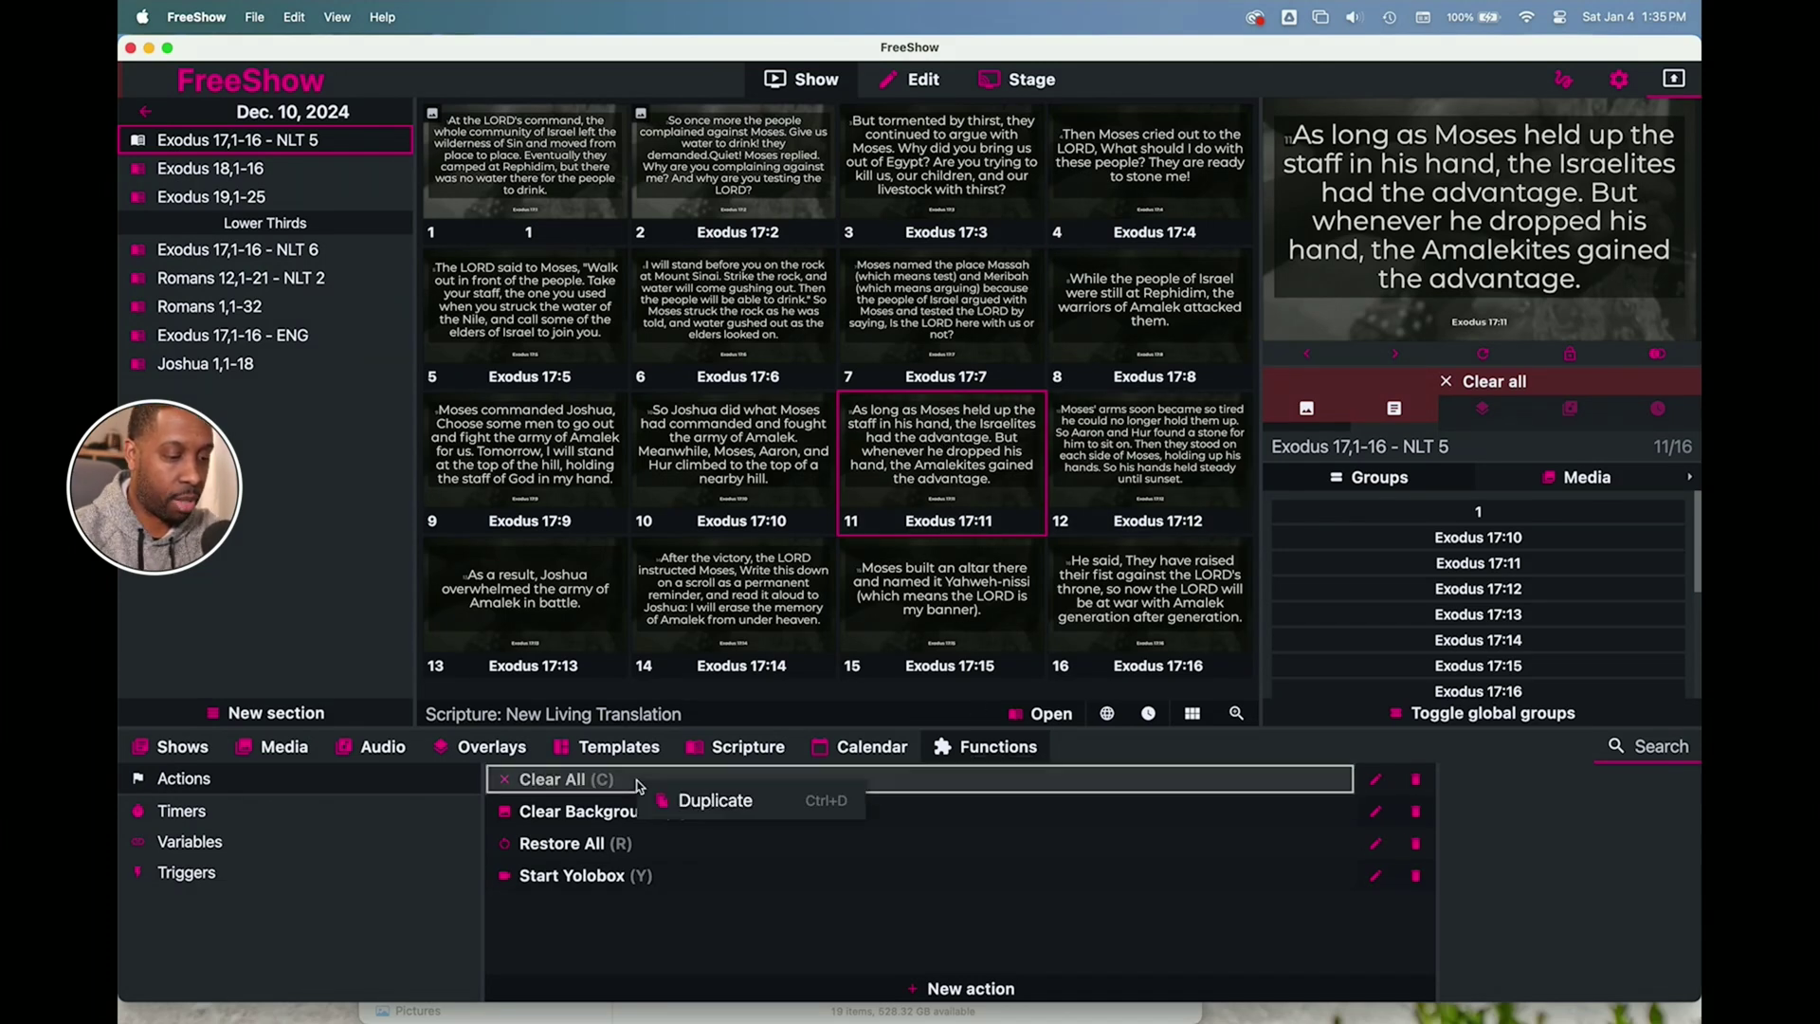
click(1373, 779)
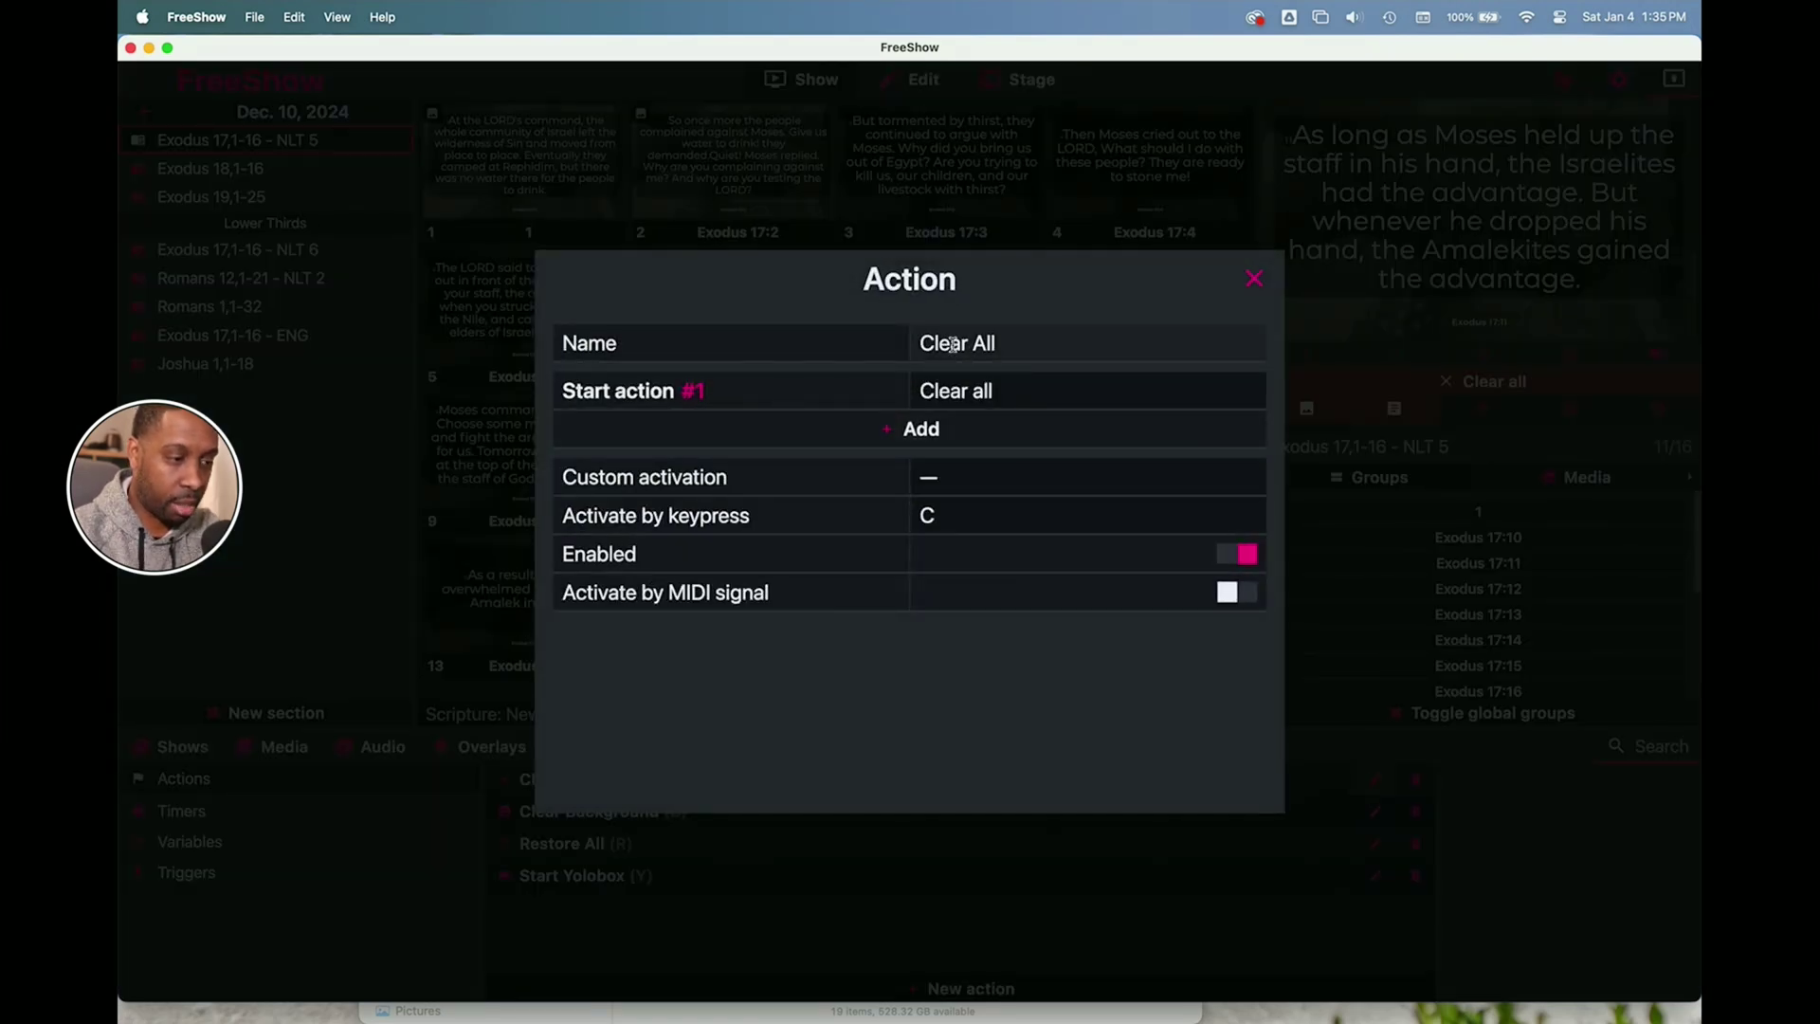
click(977, 410)
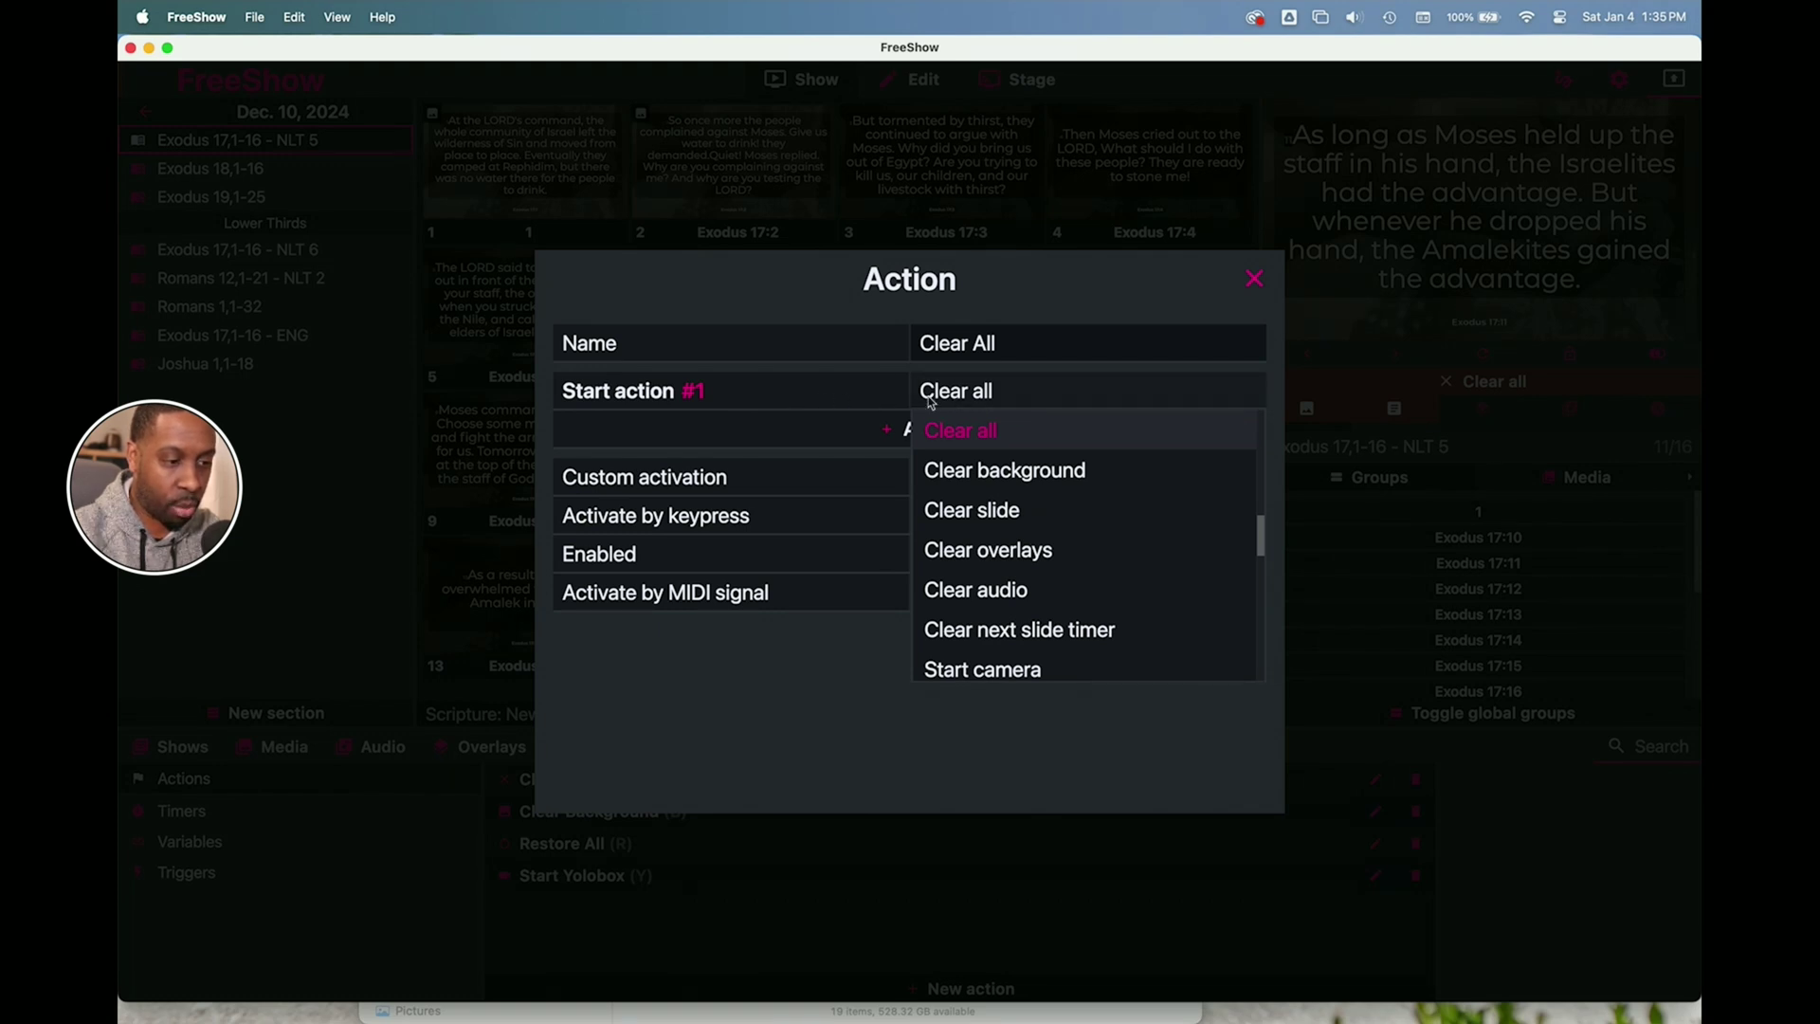
scroll(987, 488, down, 1)
scroll(986, 487, up, 2)
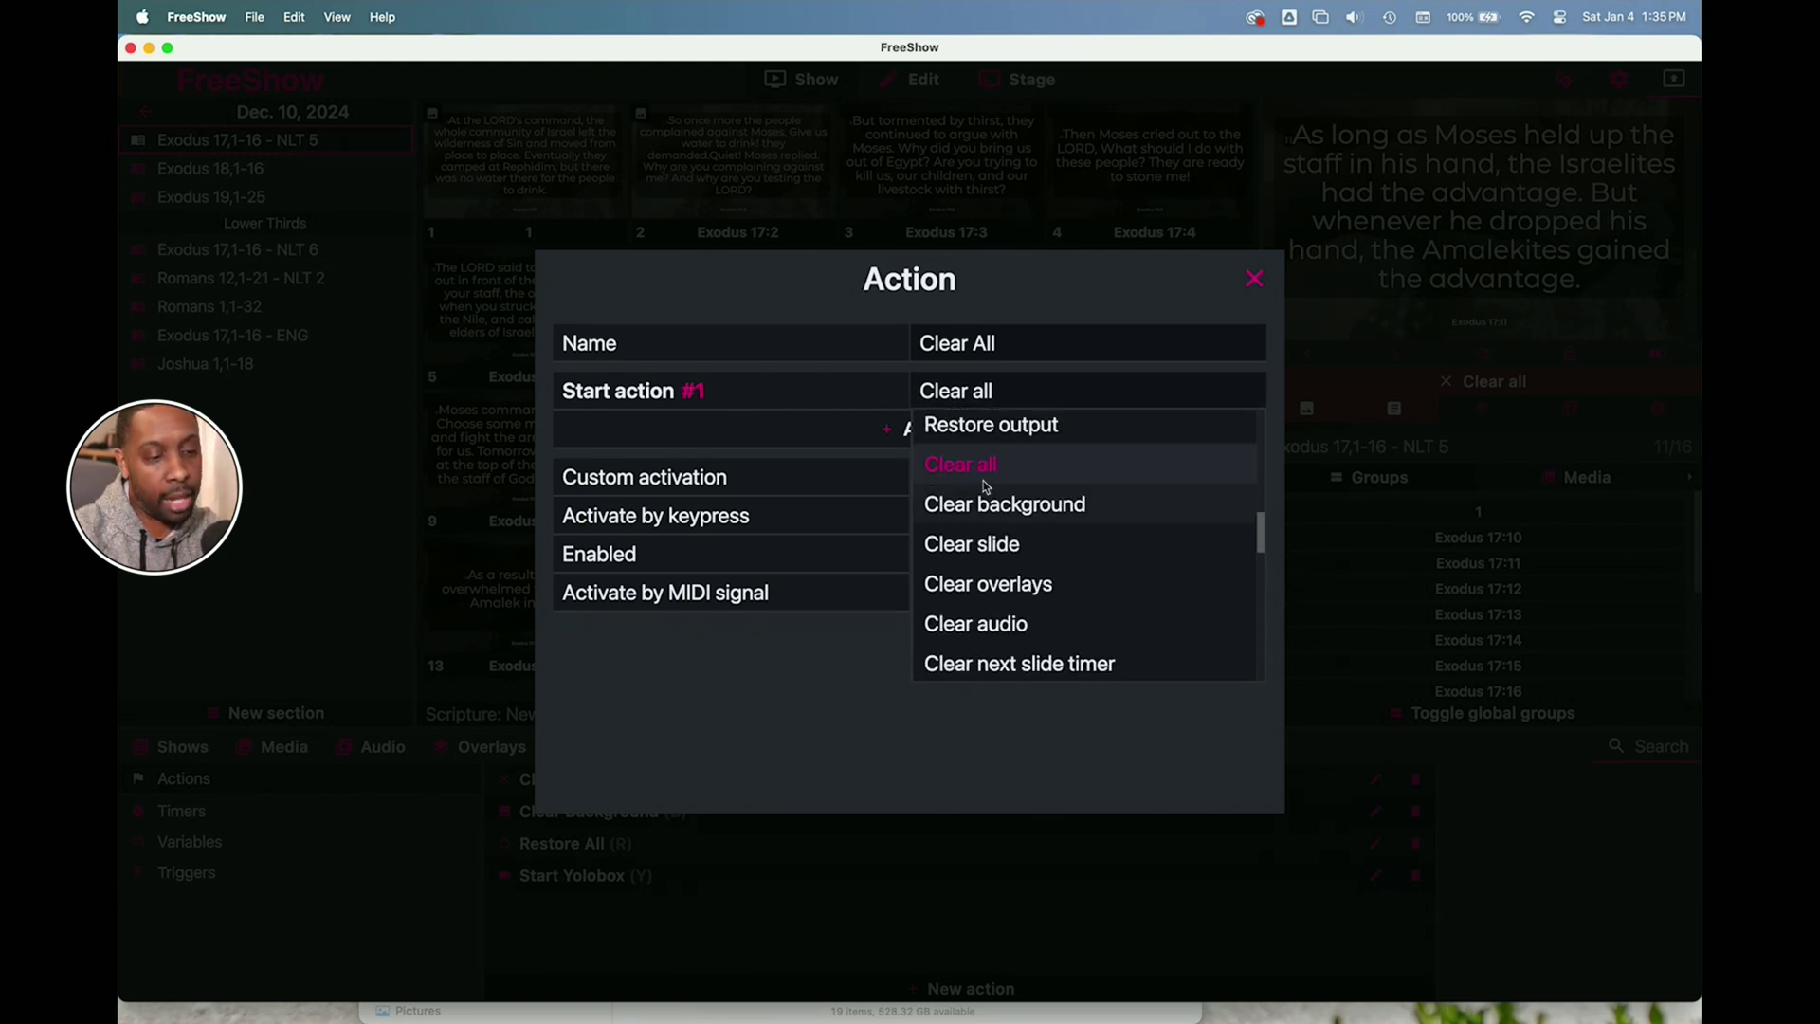
scroll(986, 486, up, 5)
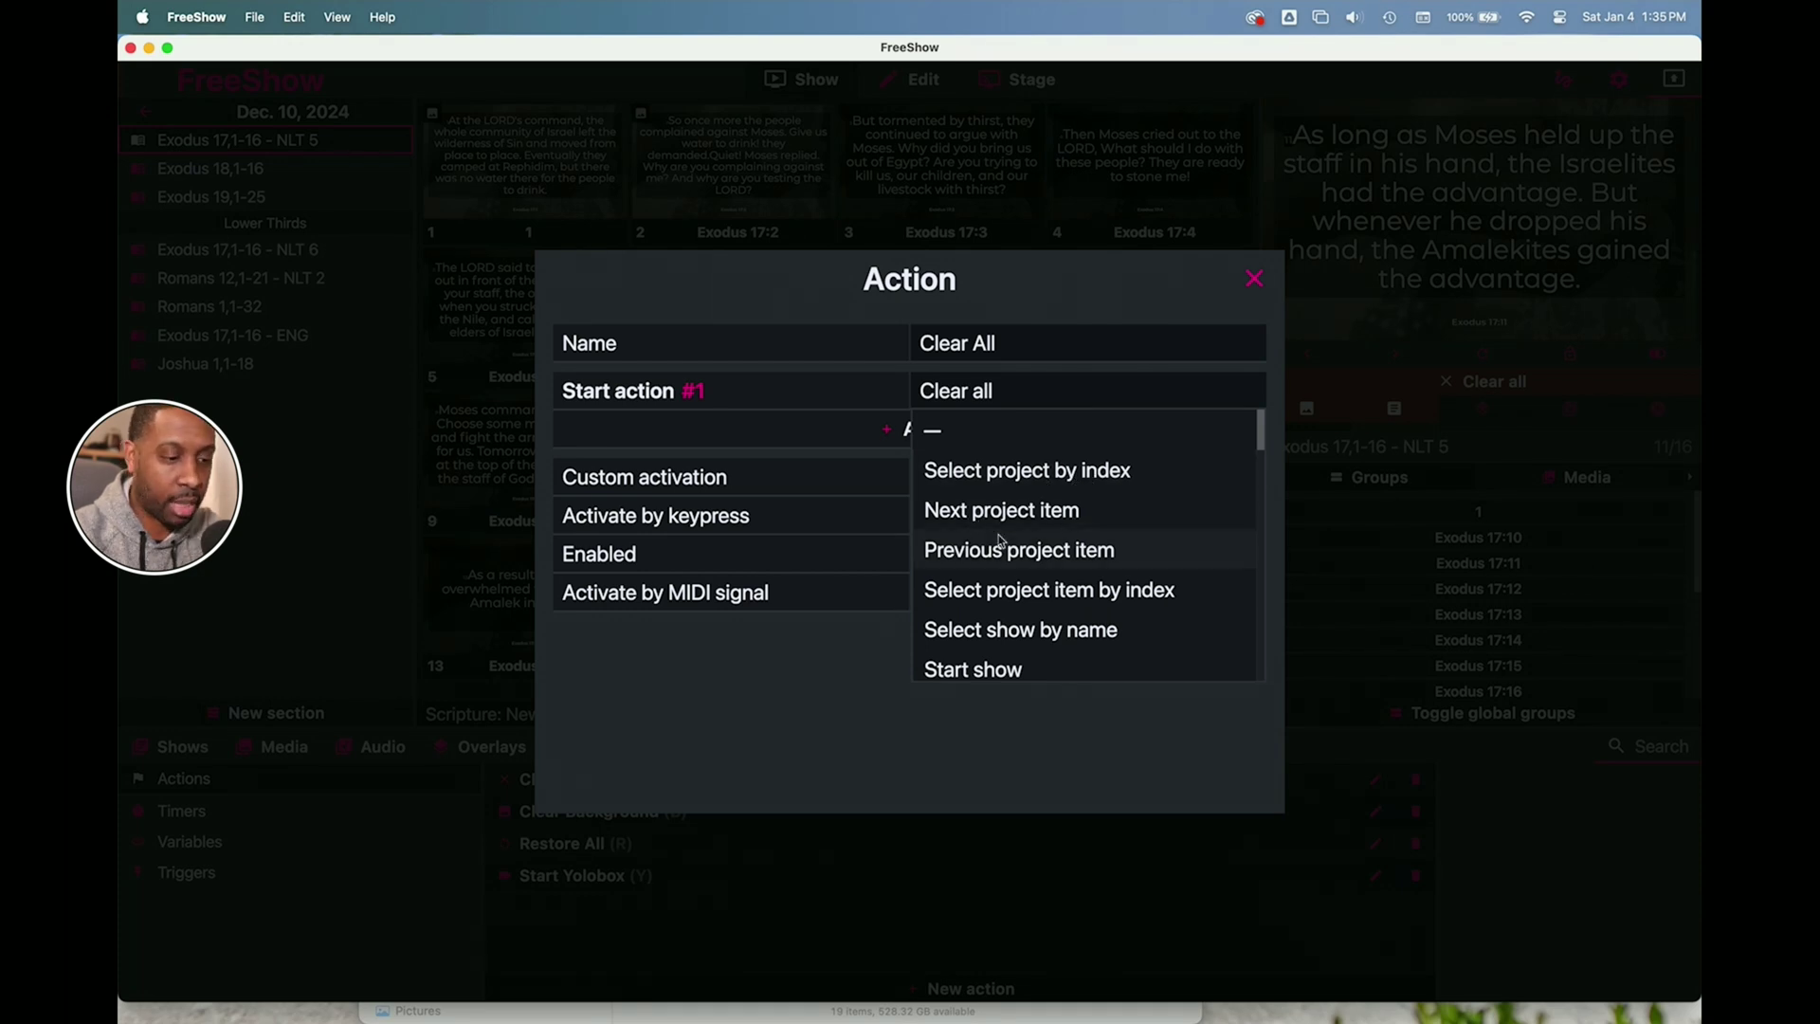
scroll(999, 541, down, 5)
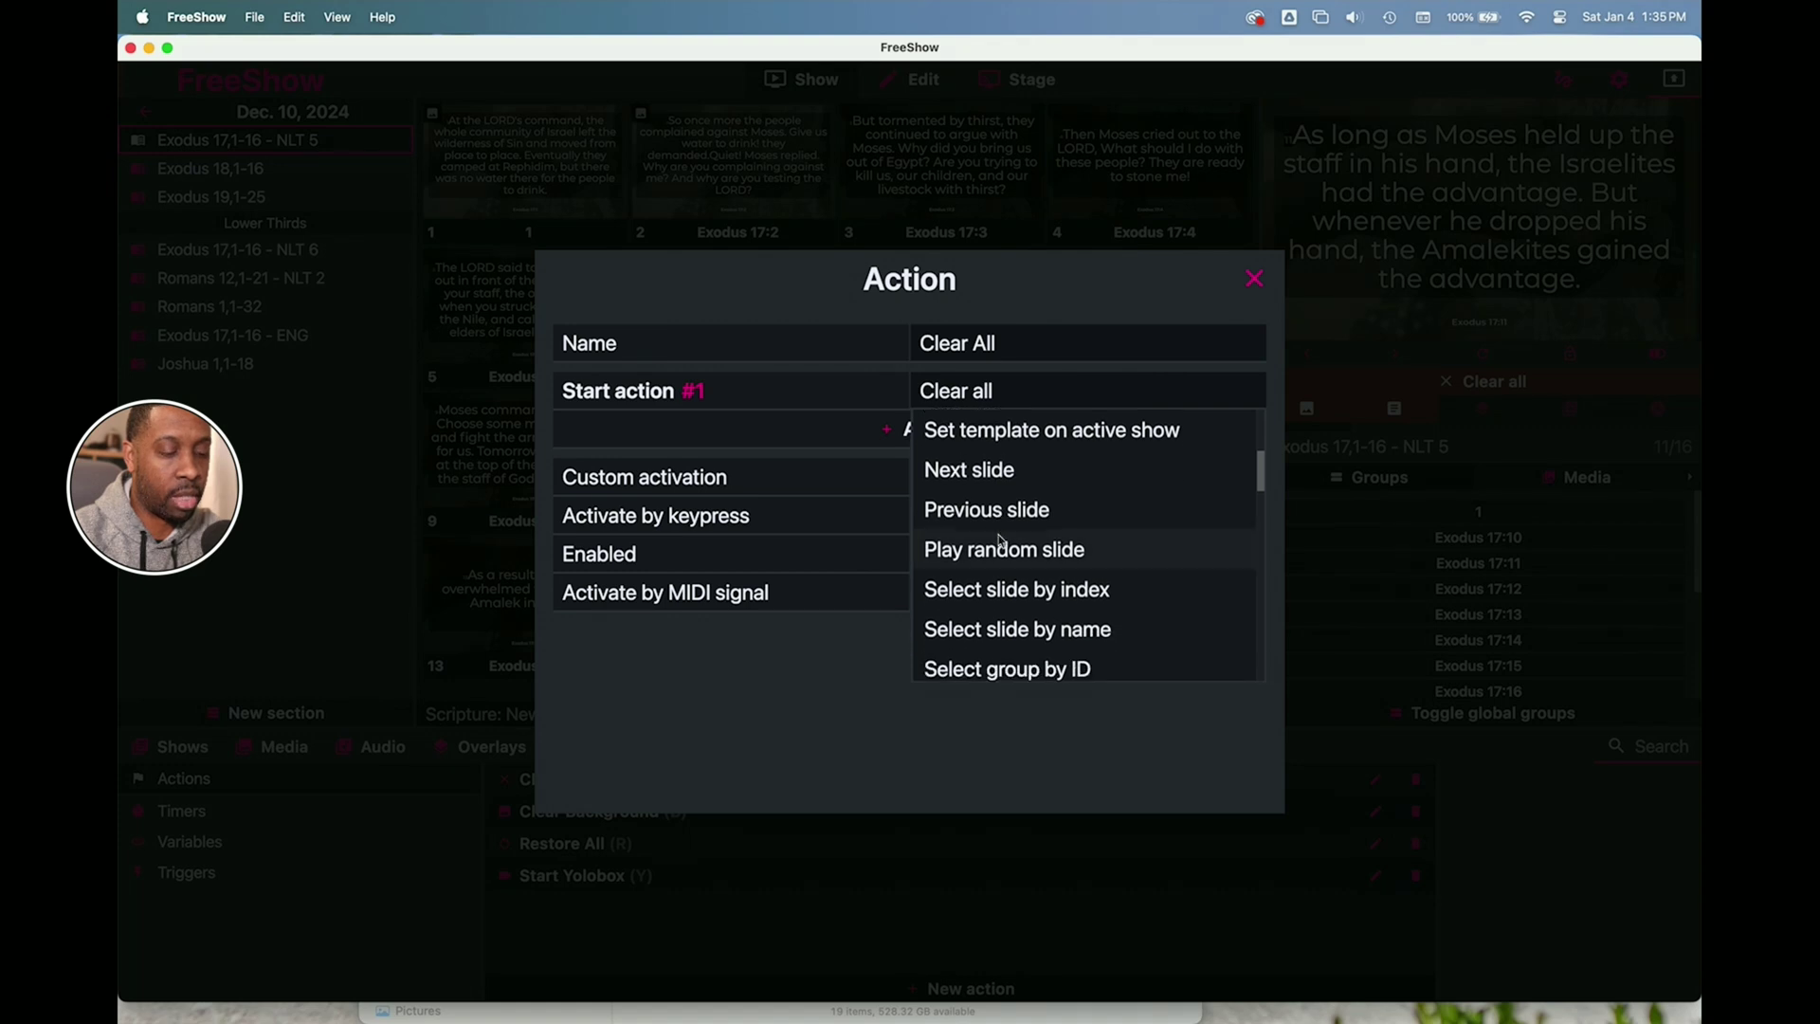
scroll(1000, 540, down, 5)
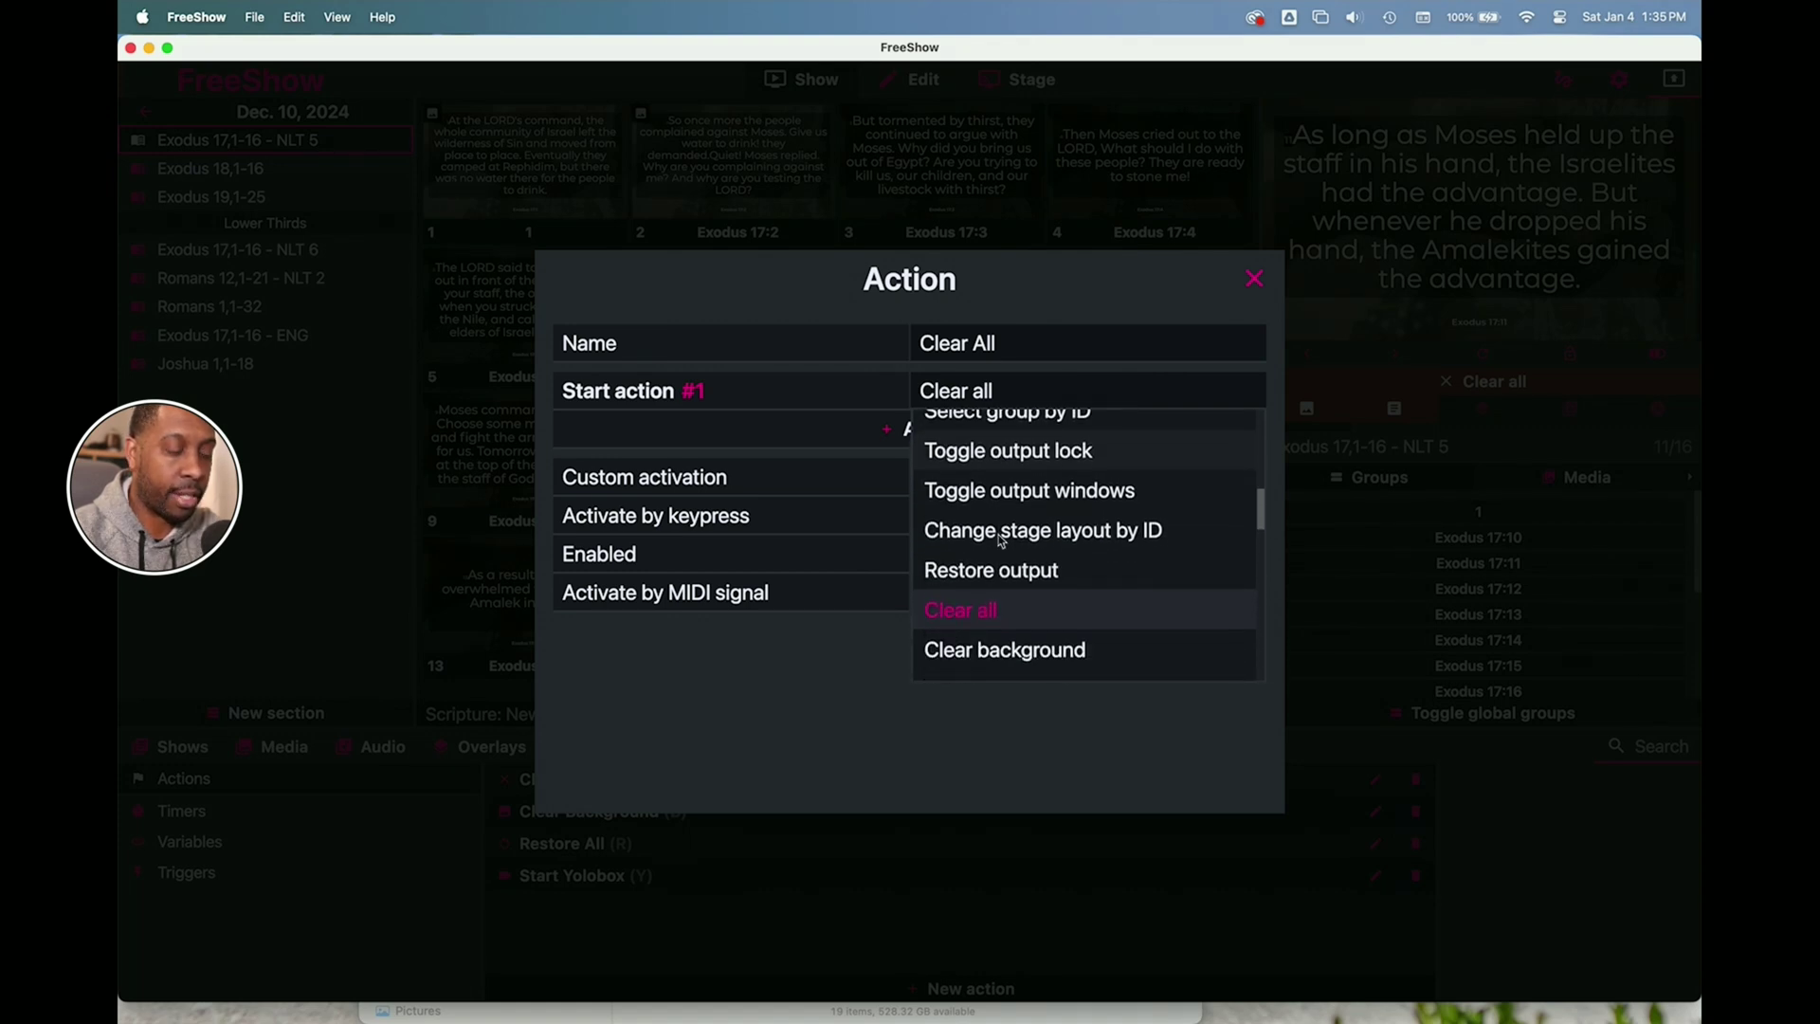
scroll(1001, 540, down, 1)
scroll(1002, 541, down, 1)
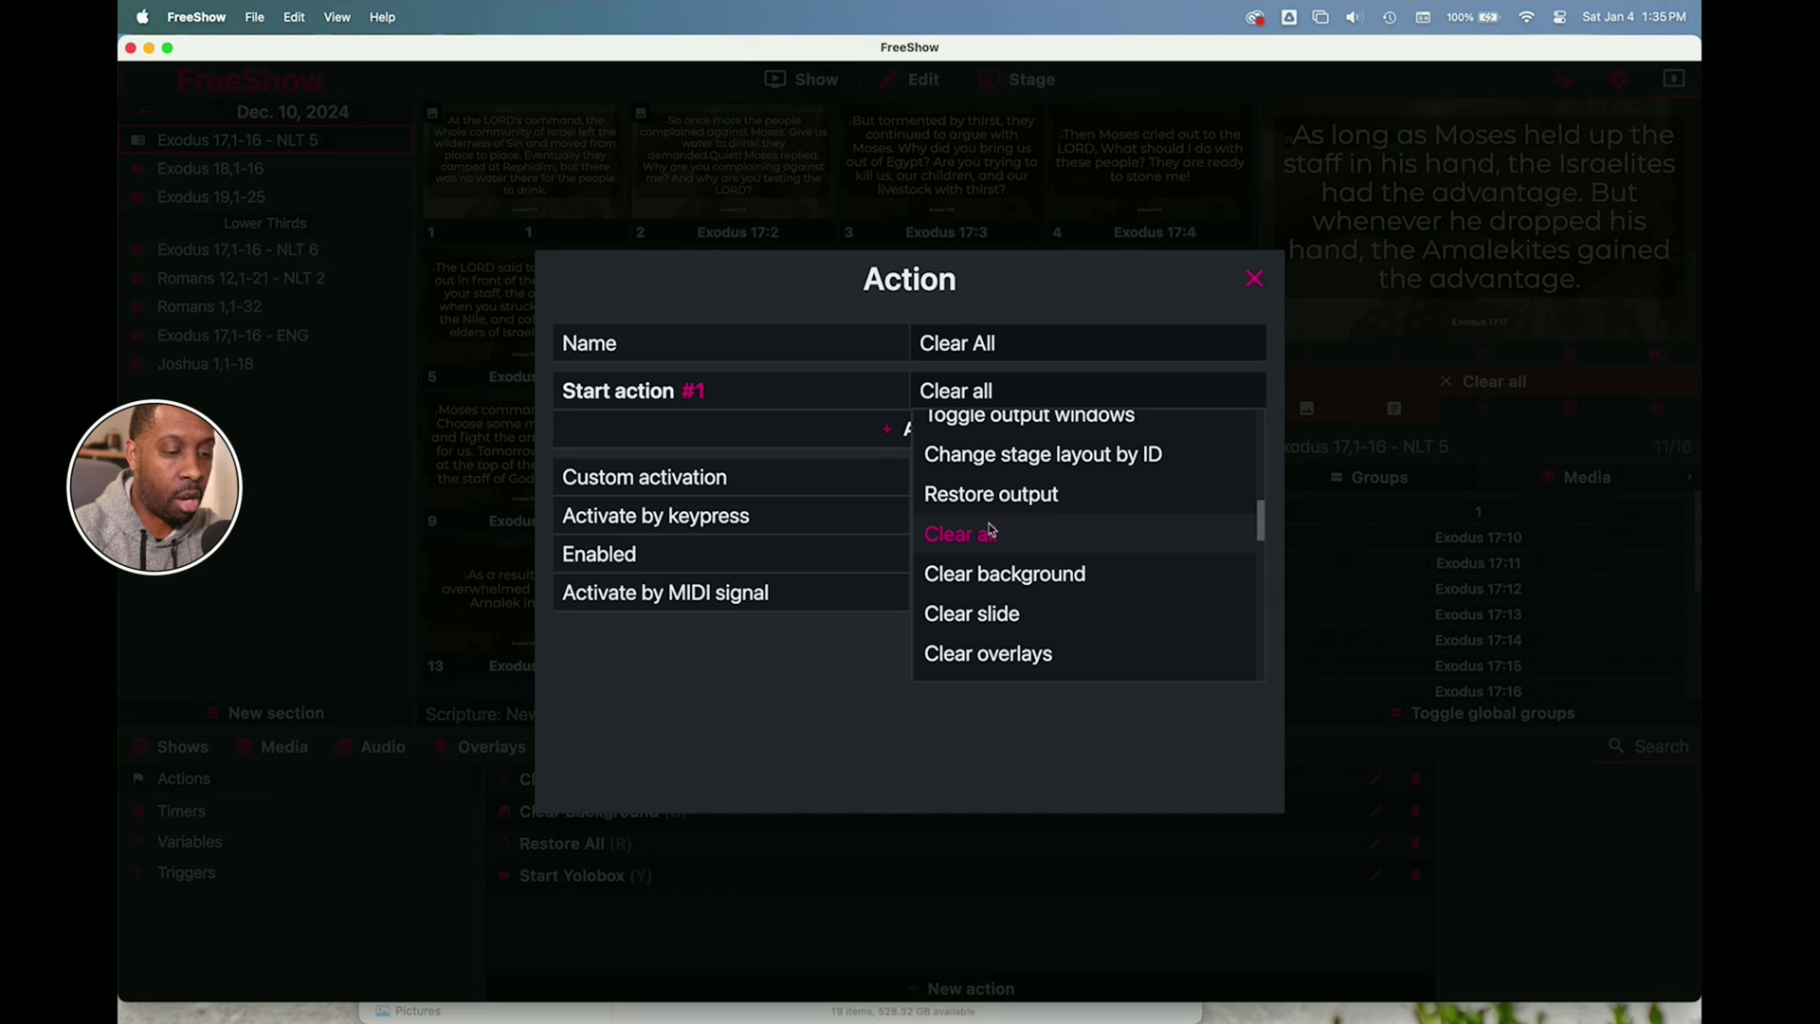
click(990, 531)
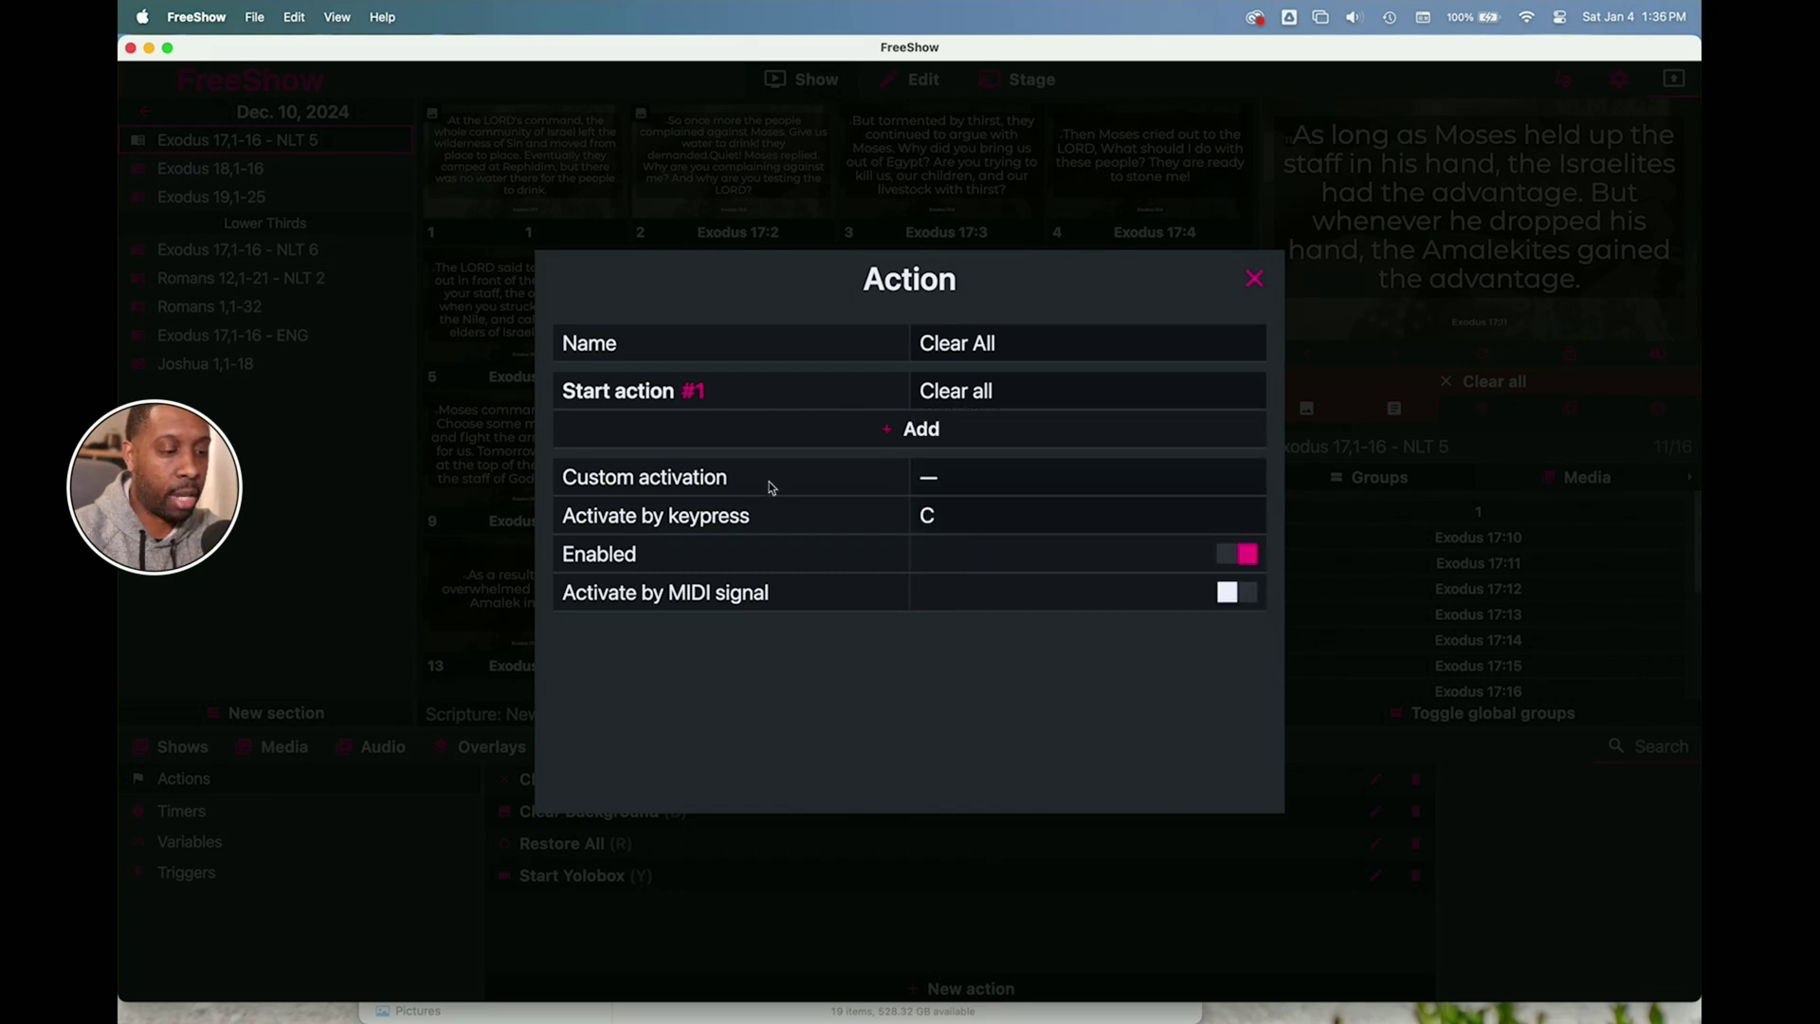
click(931, 481)
scroll(1007, 624, down, 5)
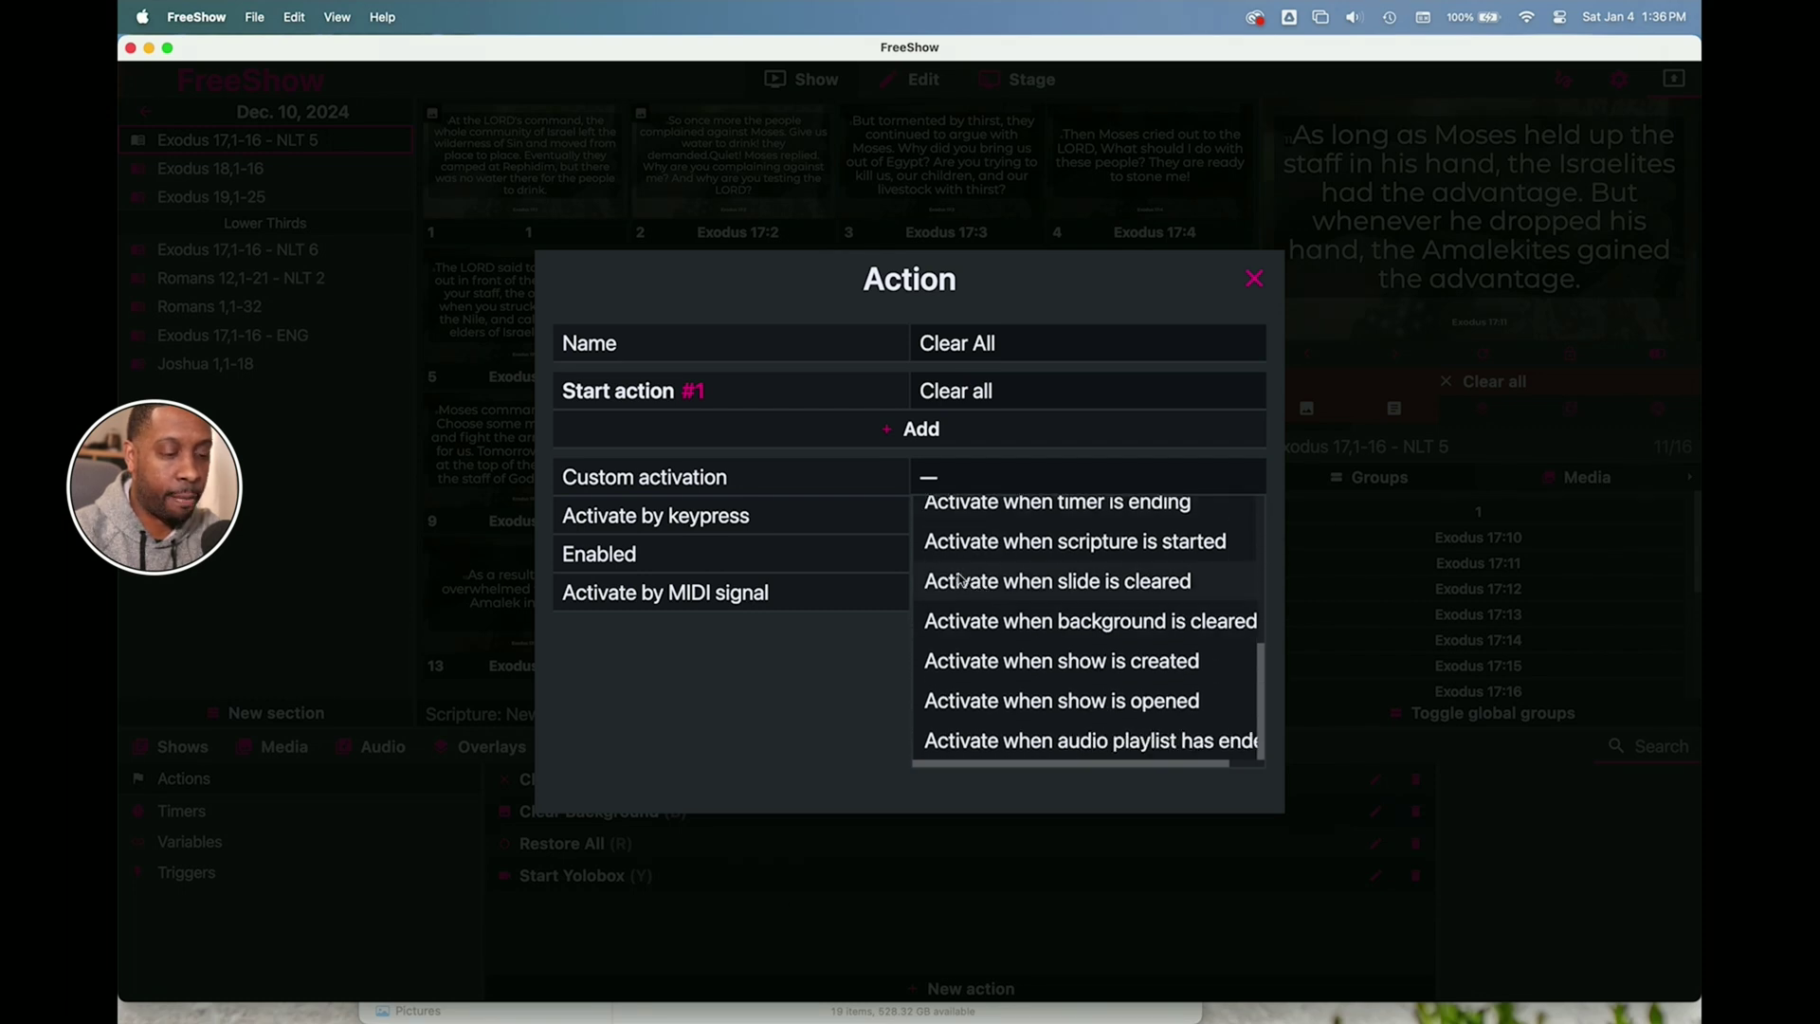
click(871, 485)
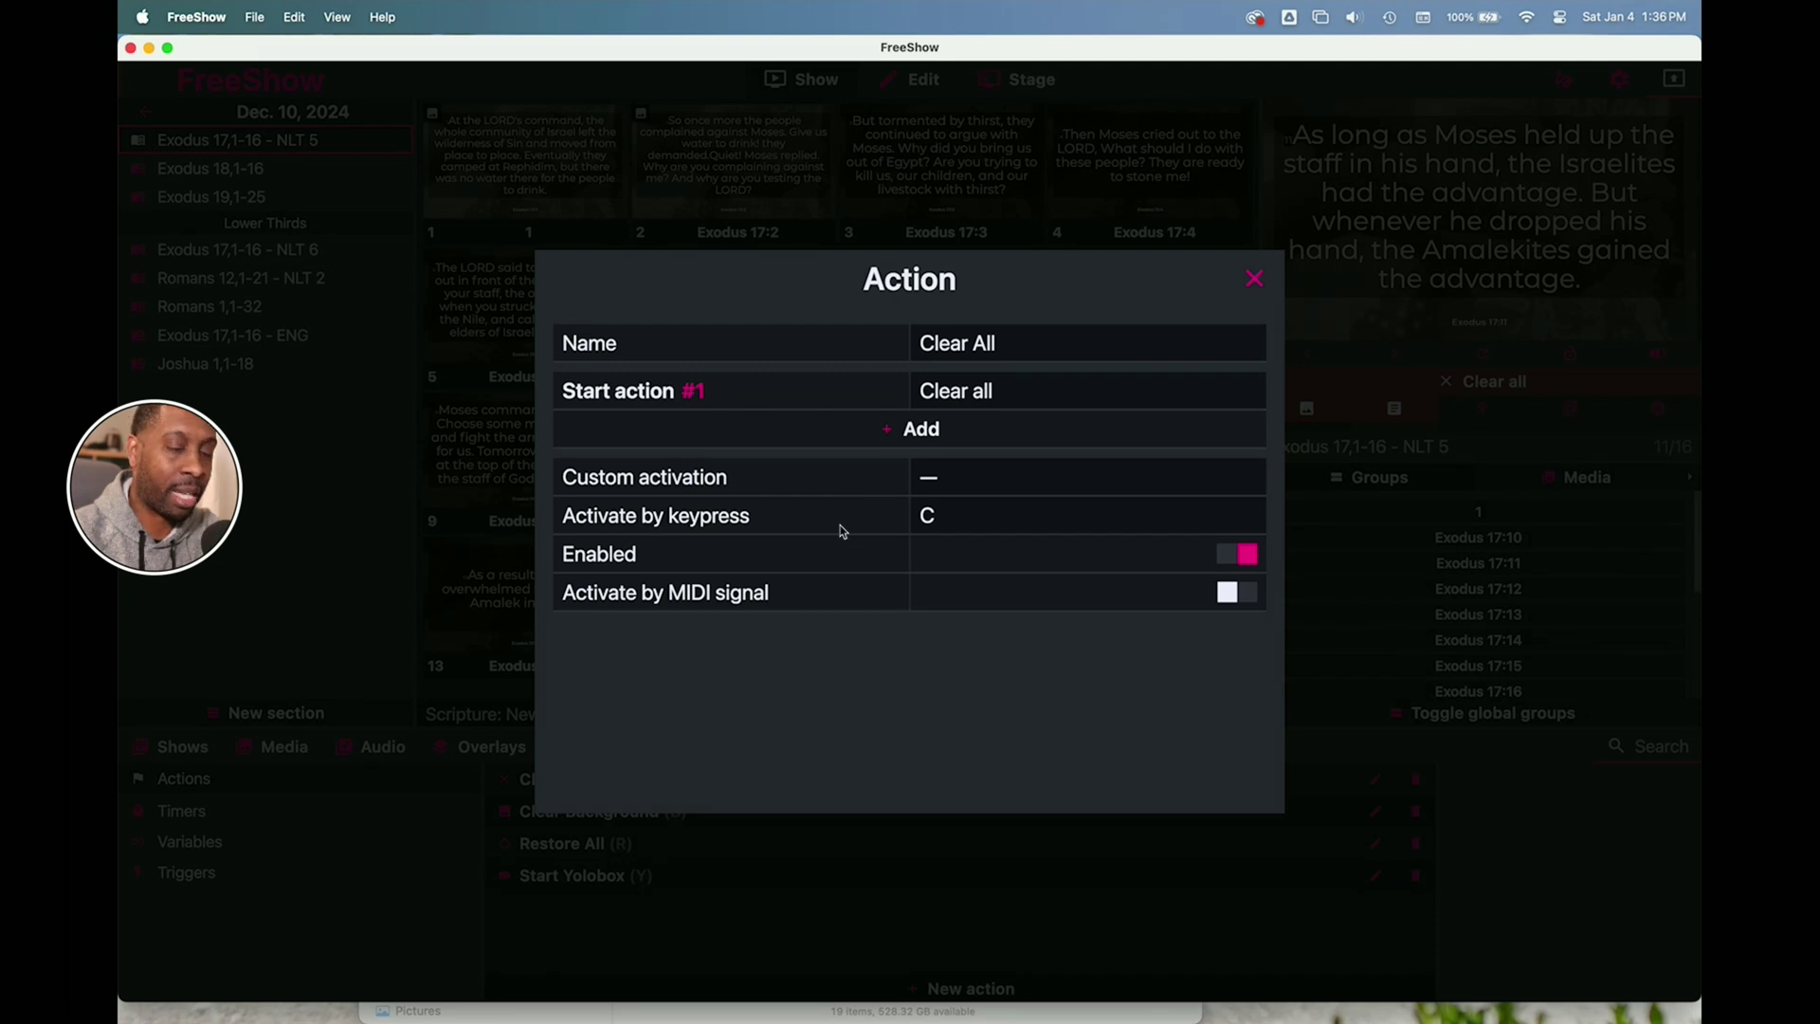
click(968, 528)
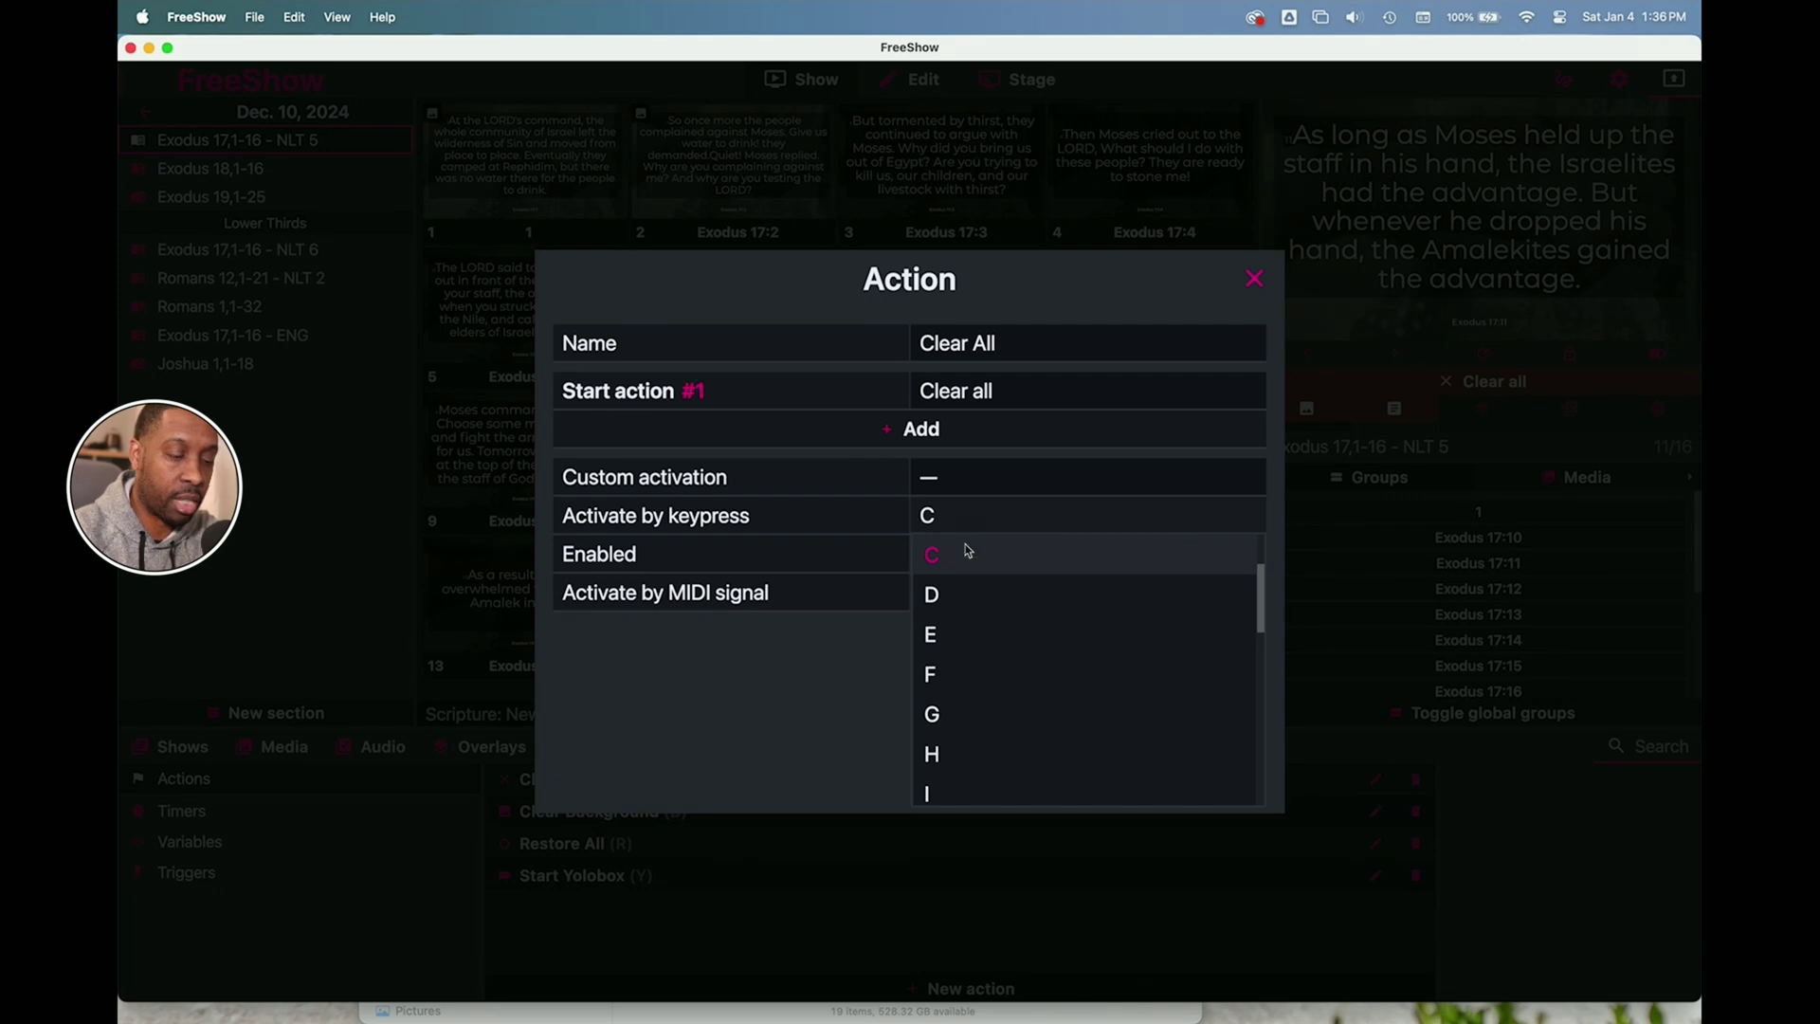
scroll(990, 670, down, 6)
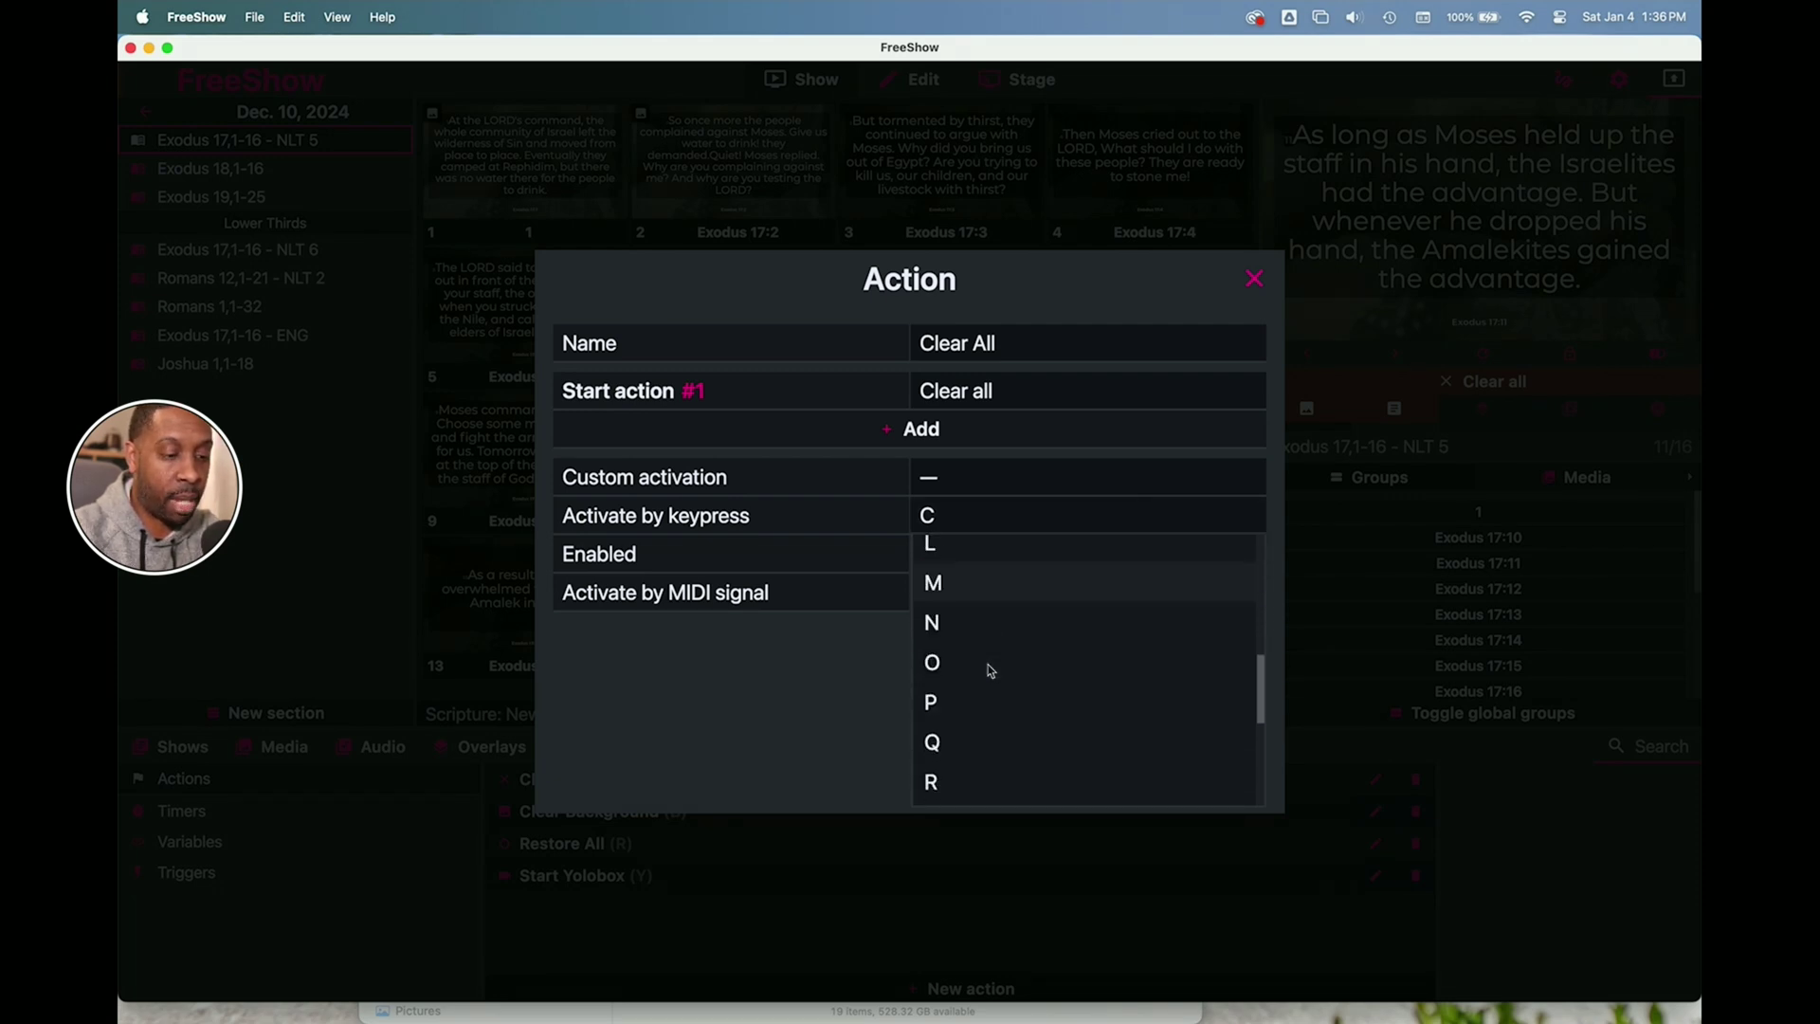
scroll(990, 671, up, 1)
scroll(990, 670, up, 5)
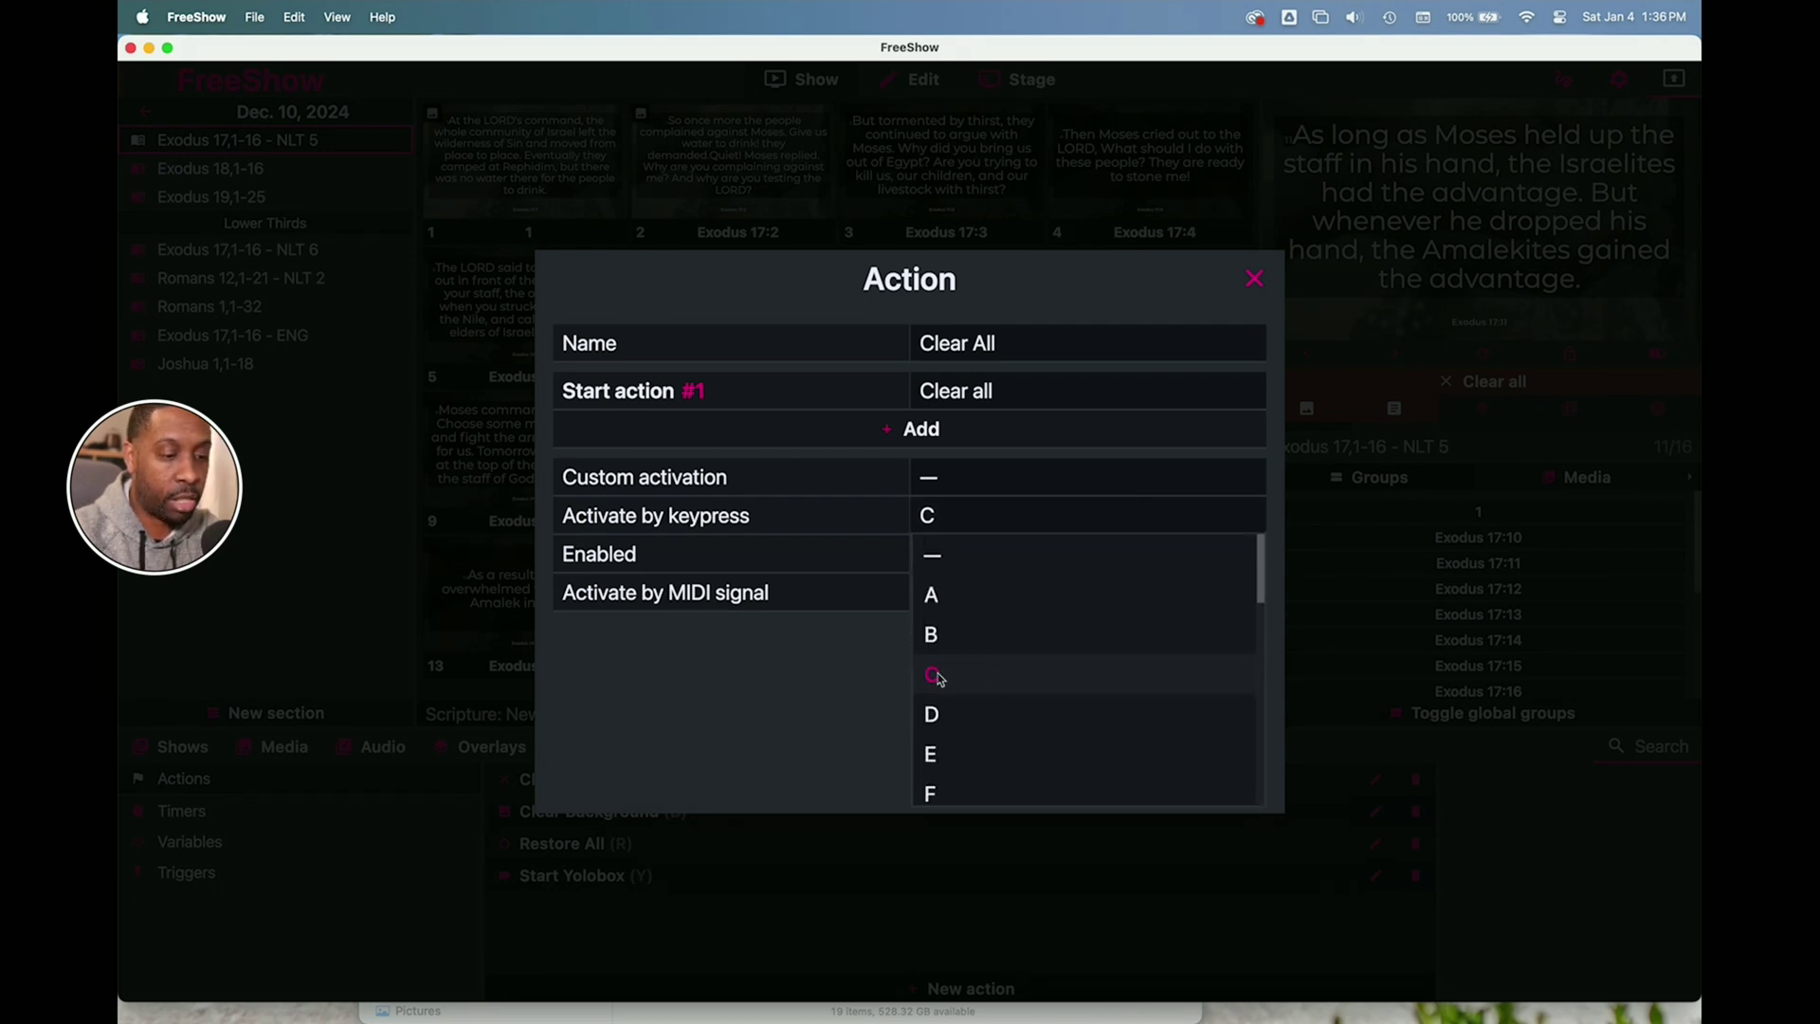
click(987, 679)
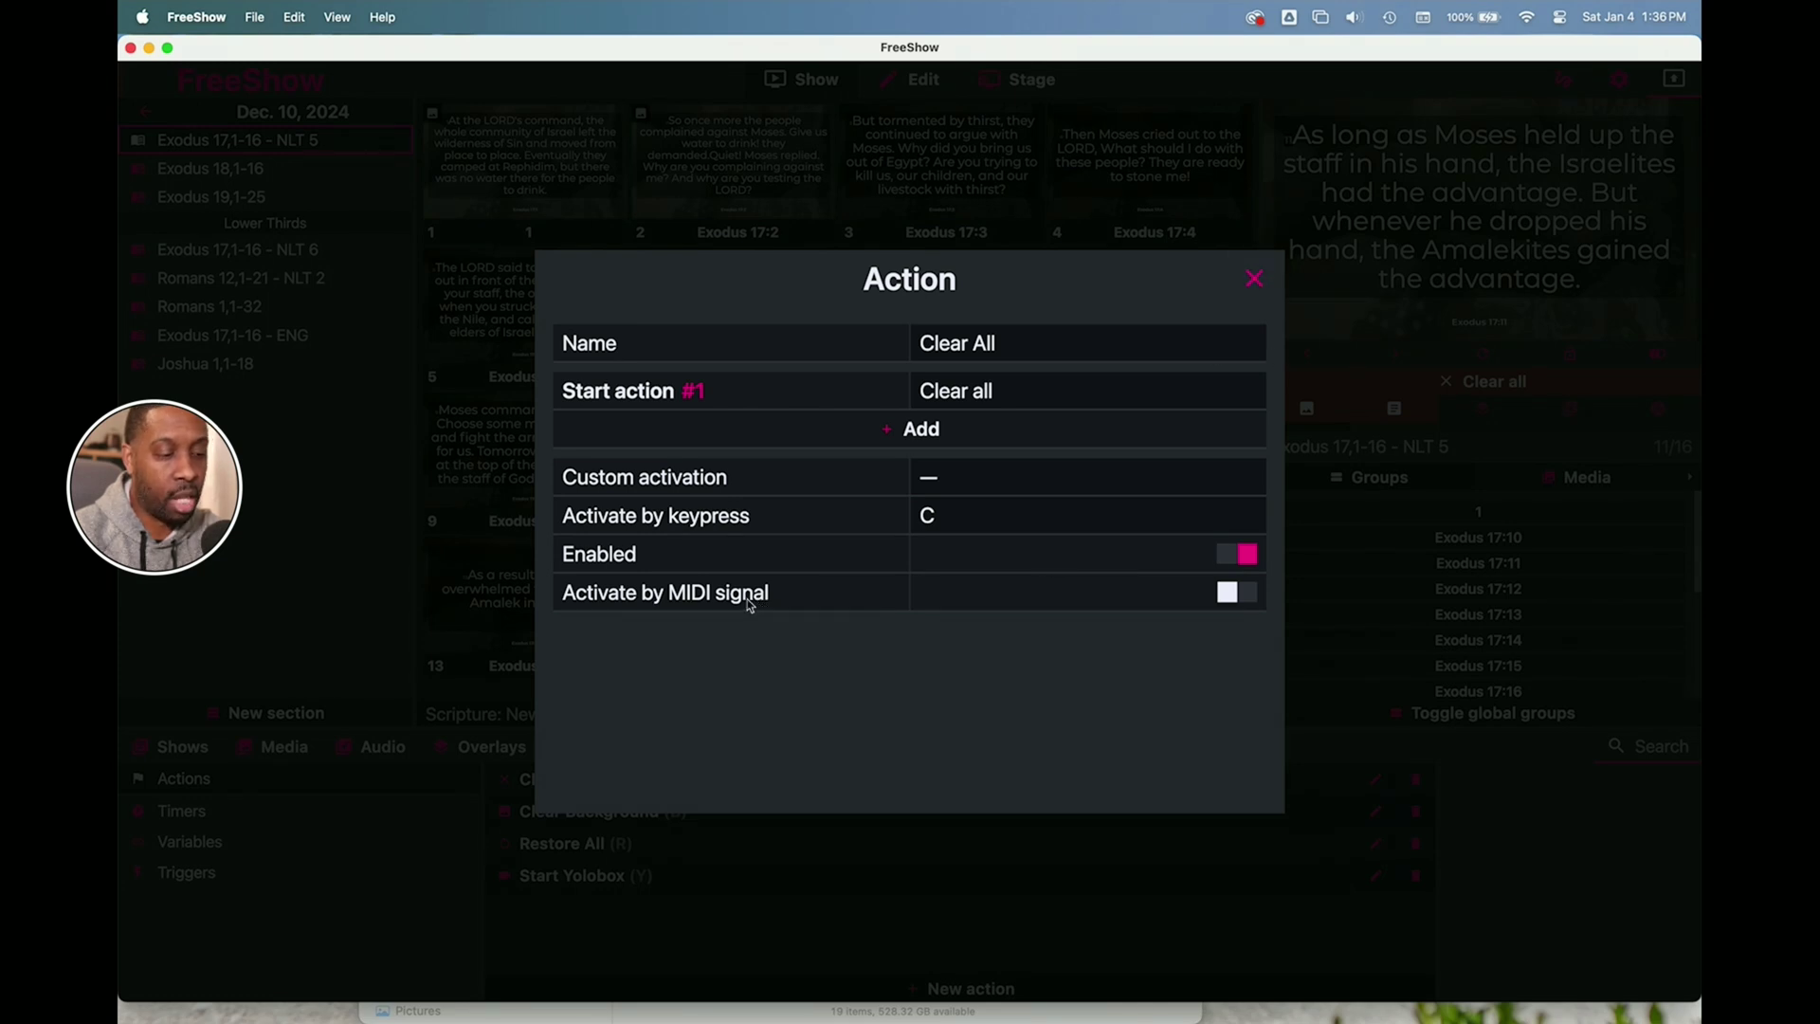
- Close the Clear All settings and open Clear Background's settings, selecting its name
click(1255, 280)
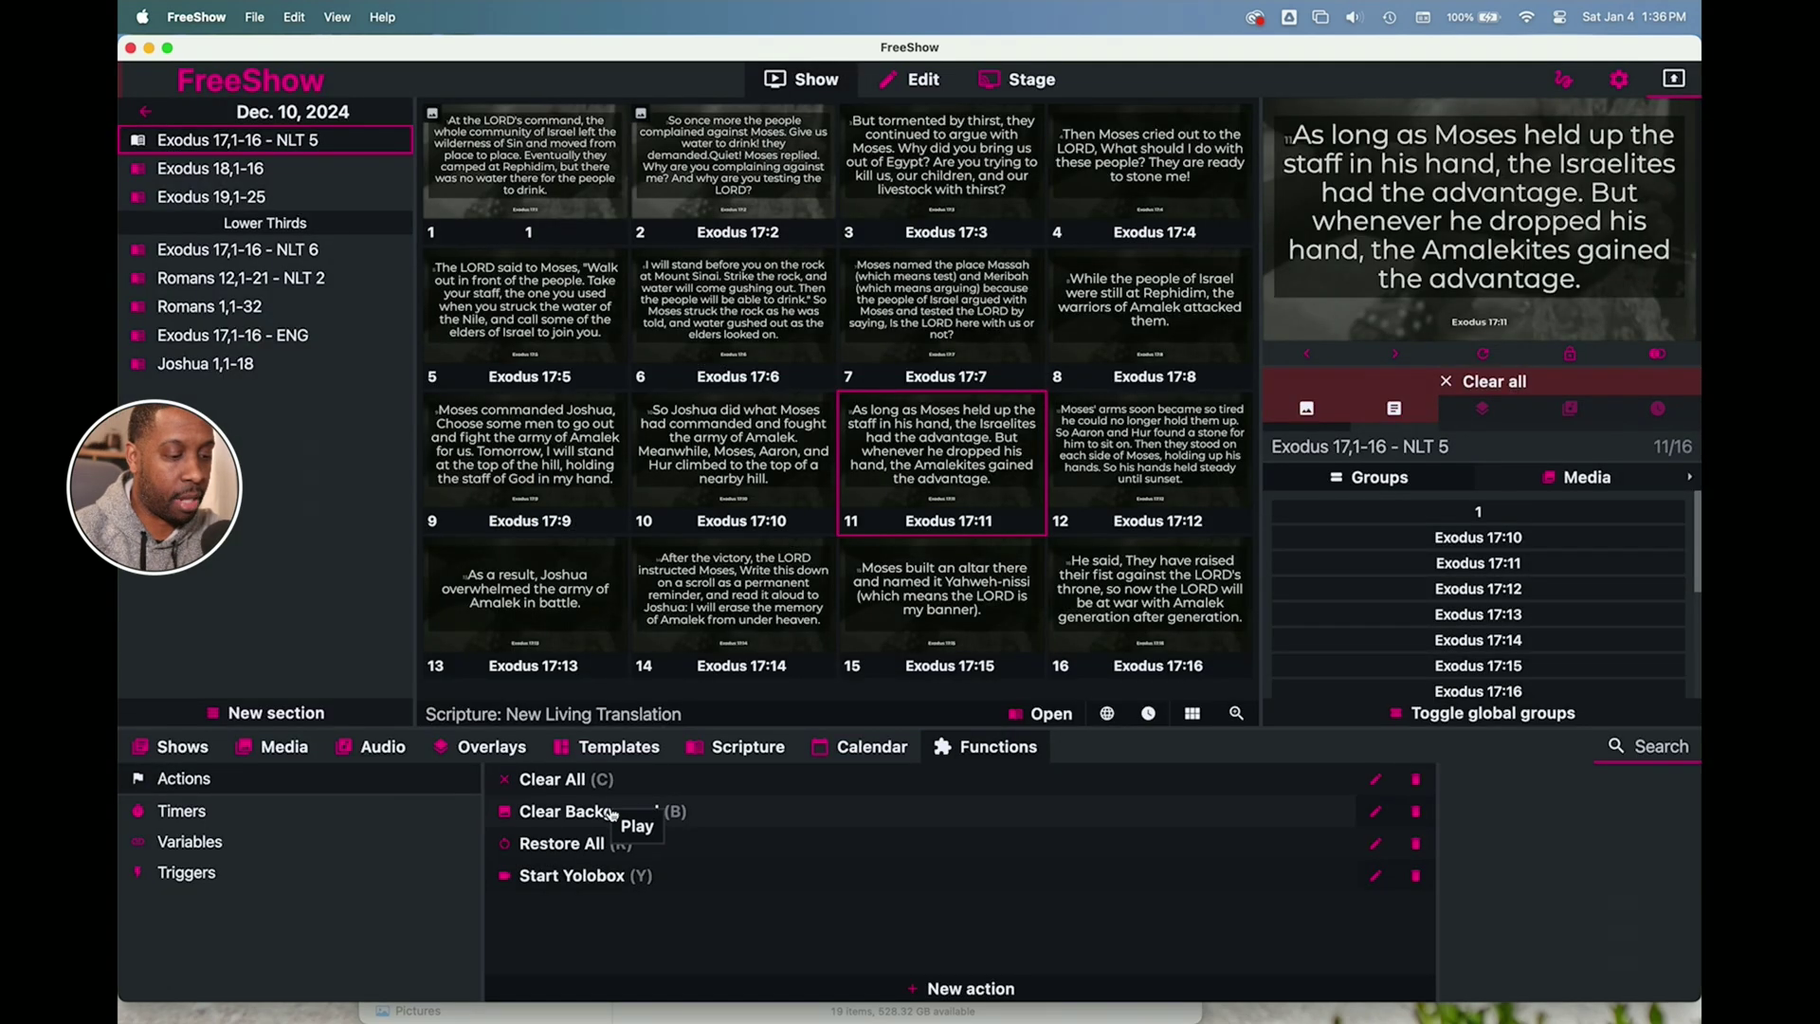
click(1376, 812)
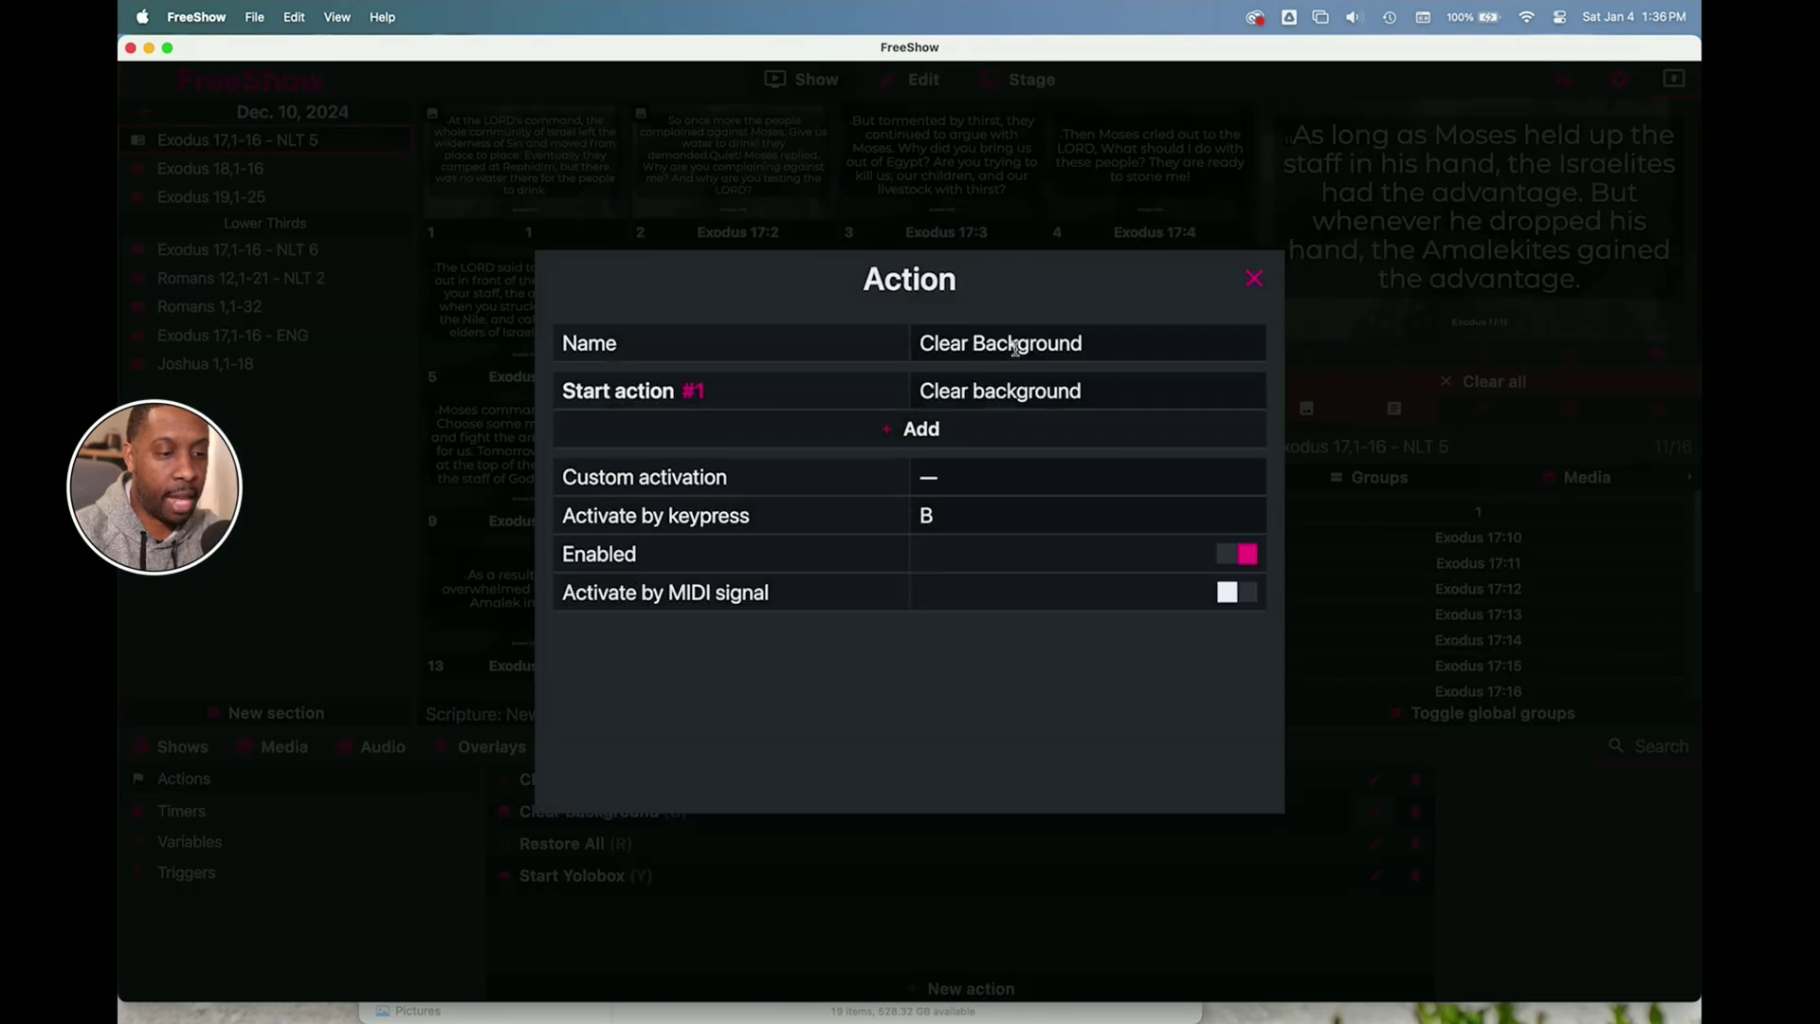
click(1069, 347)
mouse_move(1102, 344)
mouse_down()
mouse_move(899, 356)
mouse_move(1095, 339)
mouse_up()
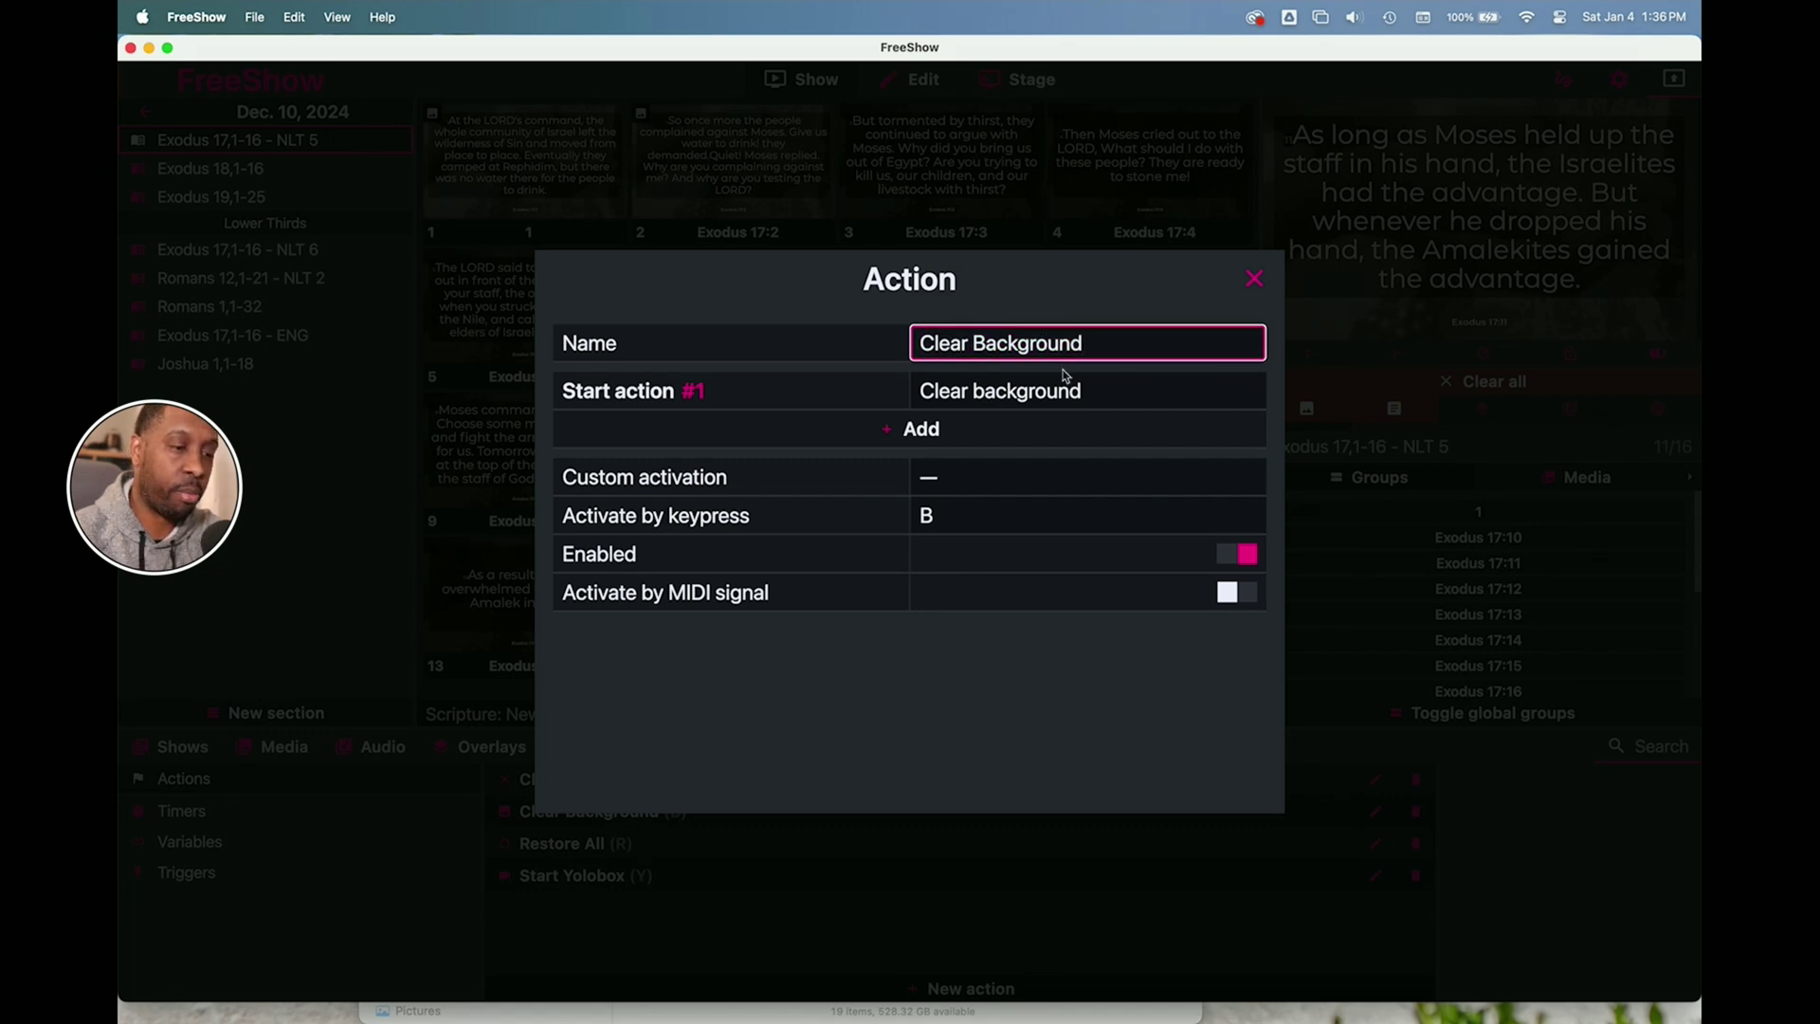
- Keep Clear background as start action and B as its keypress, then close
click(1013, 390)
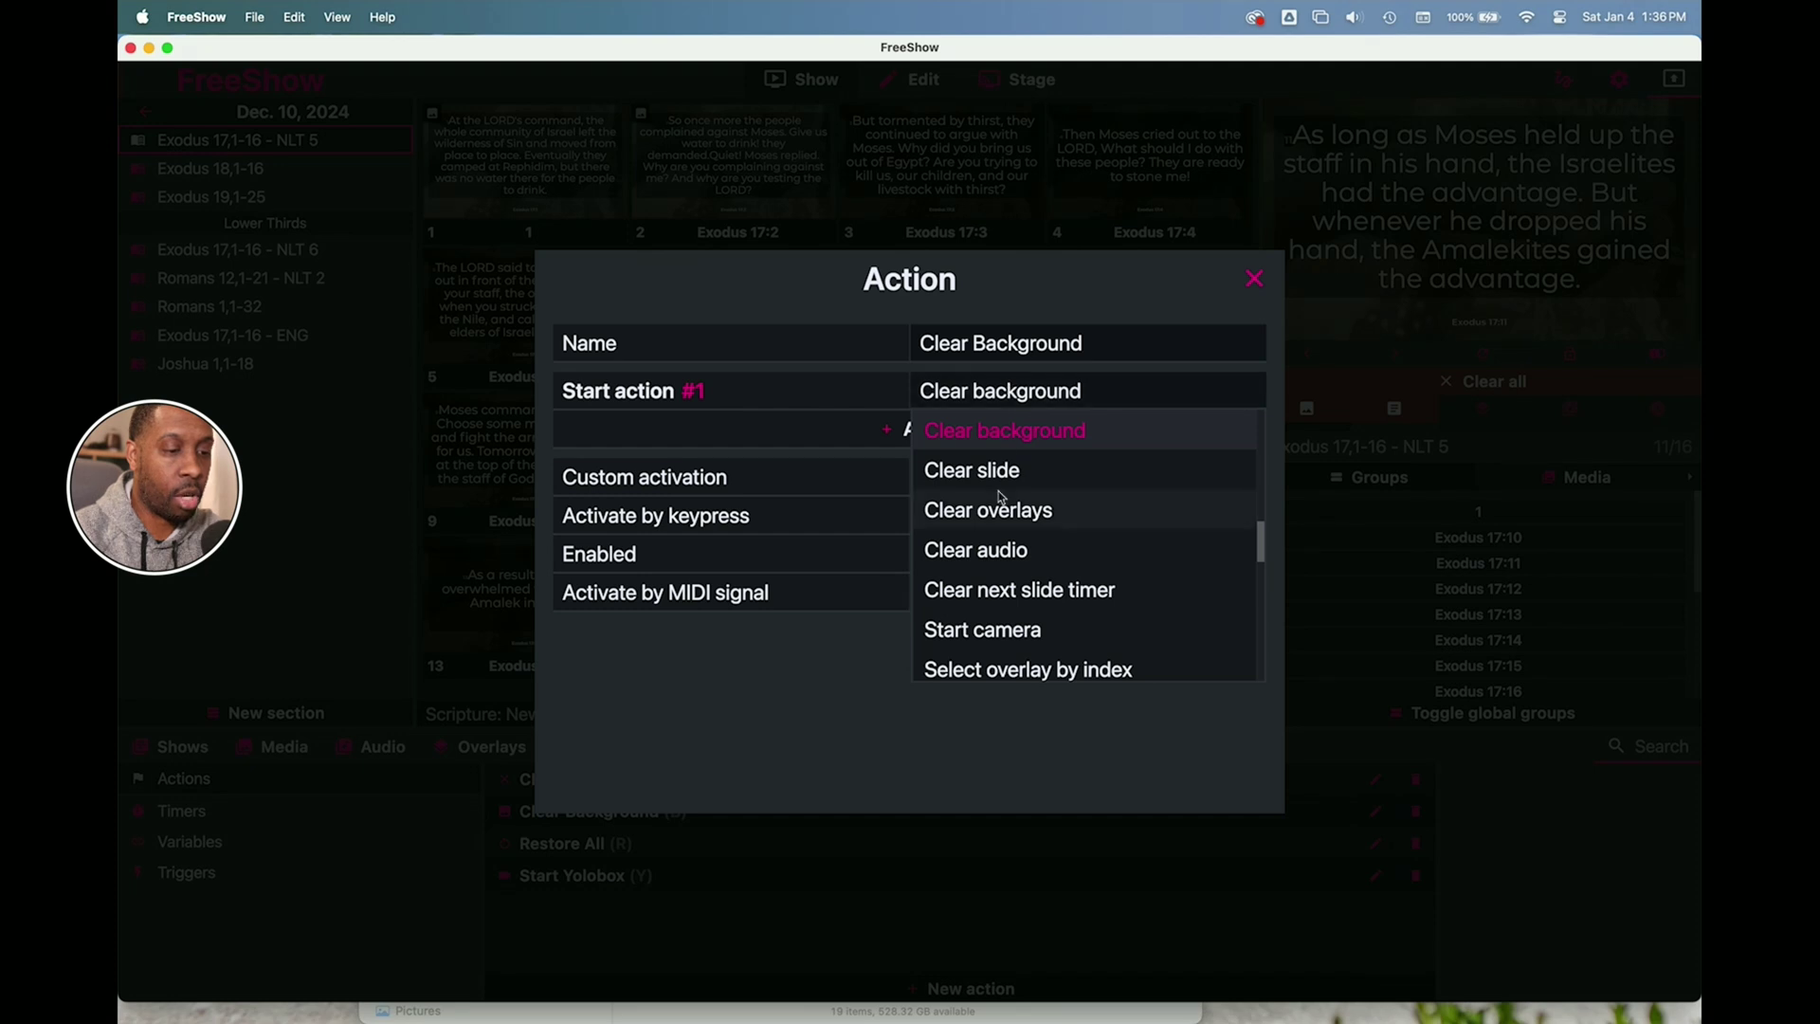
scroll(1001, 495, up, 8)
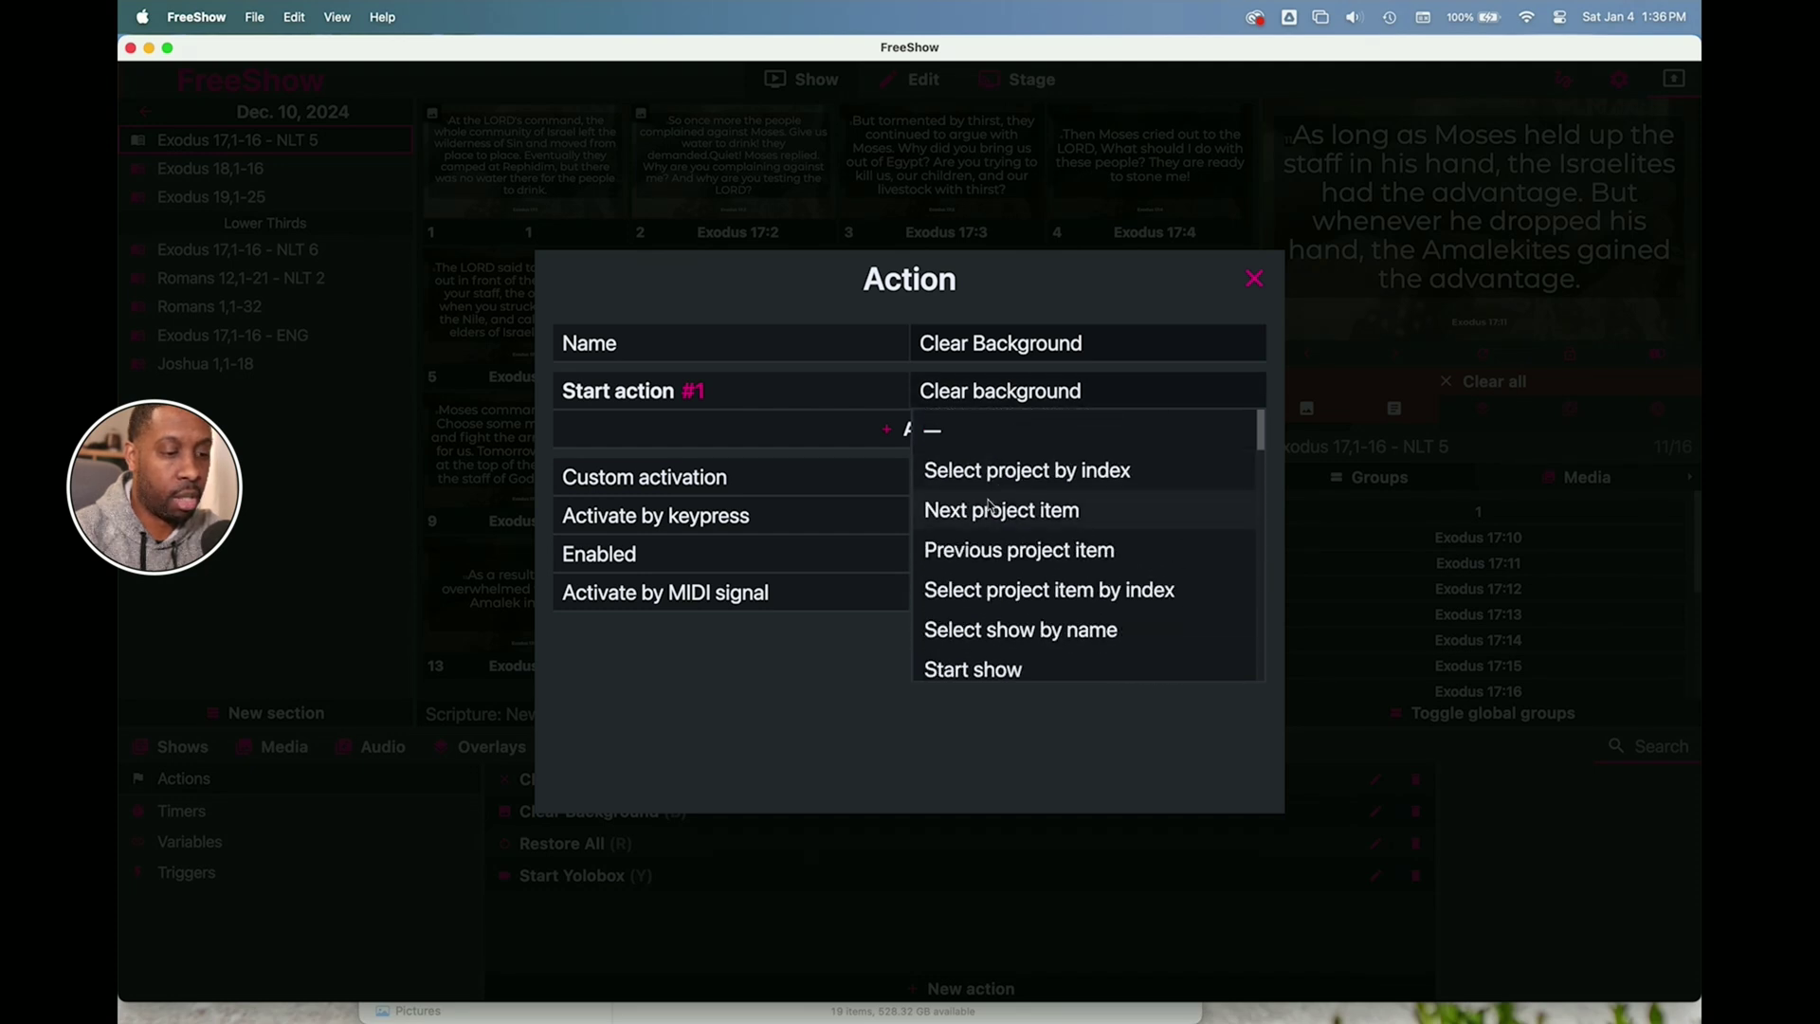
scroll(992, 531, down, 3)
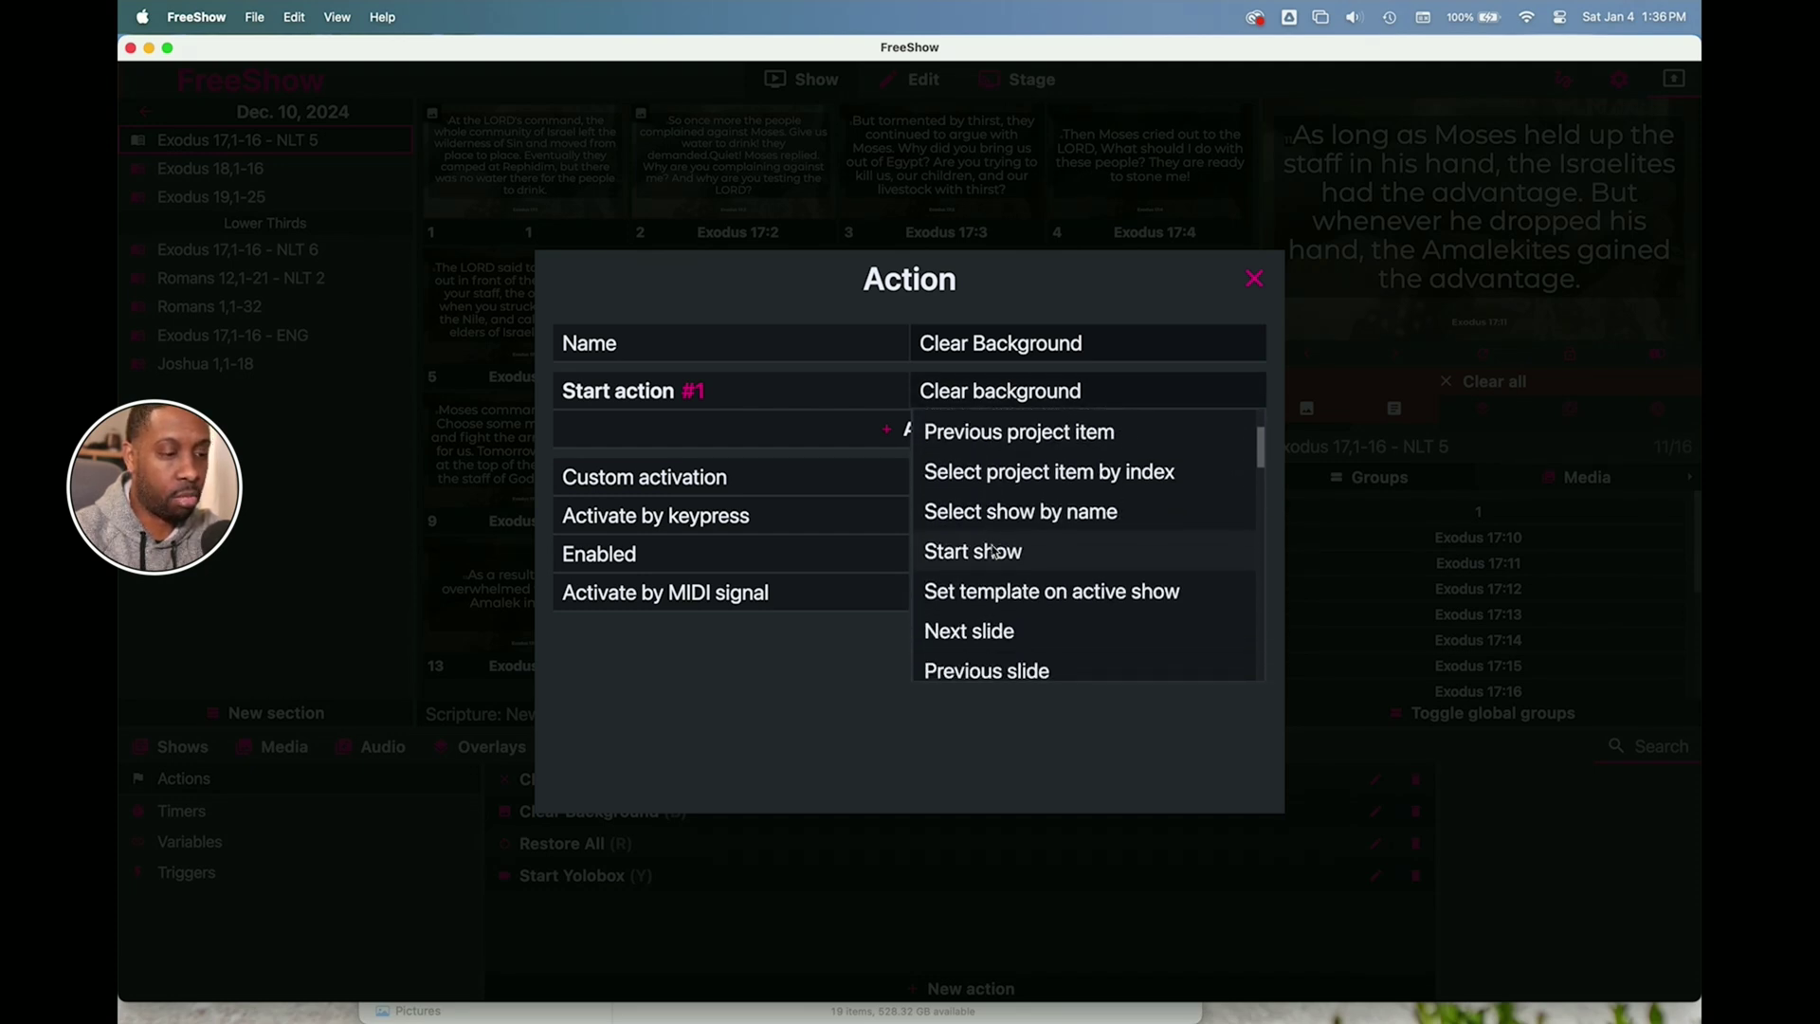
scroll(992, 550, down, 10)
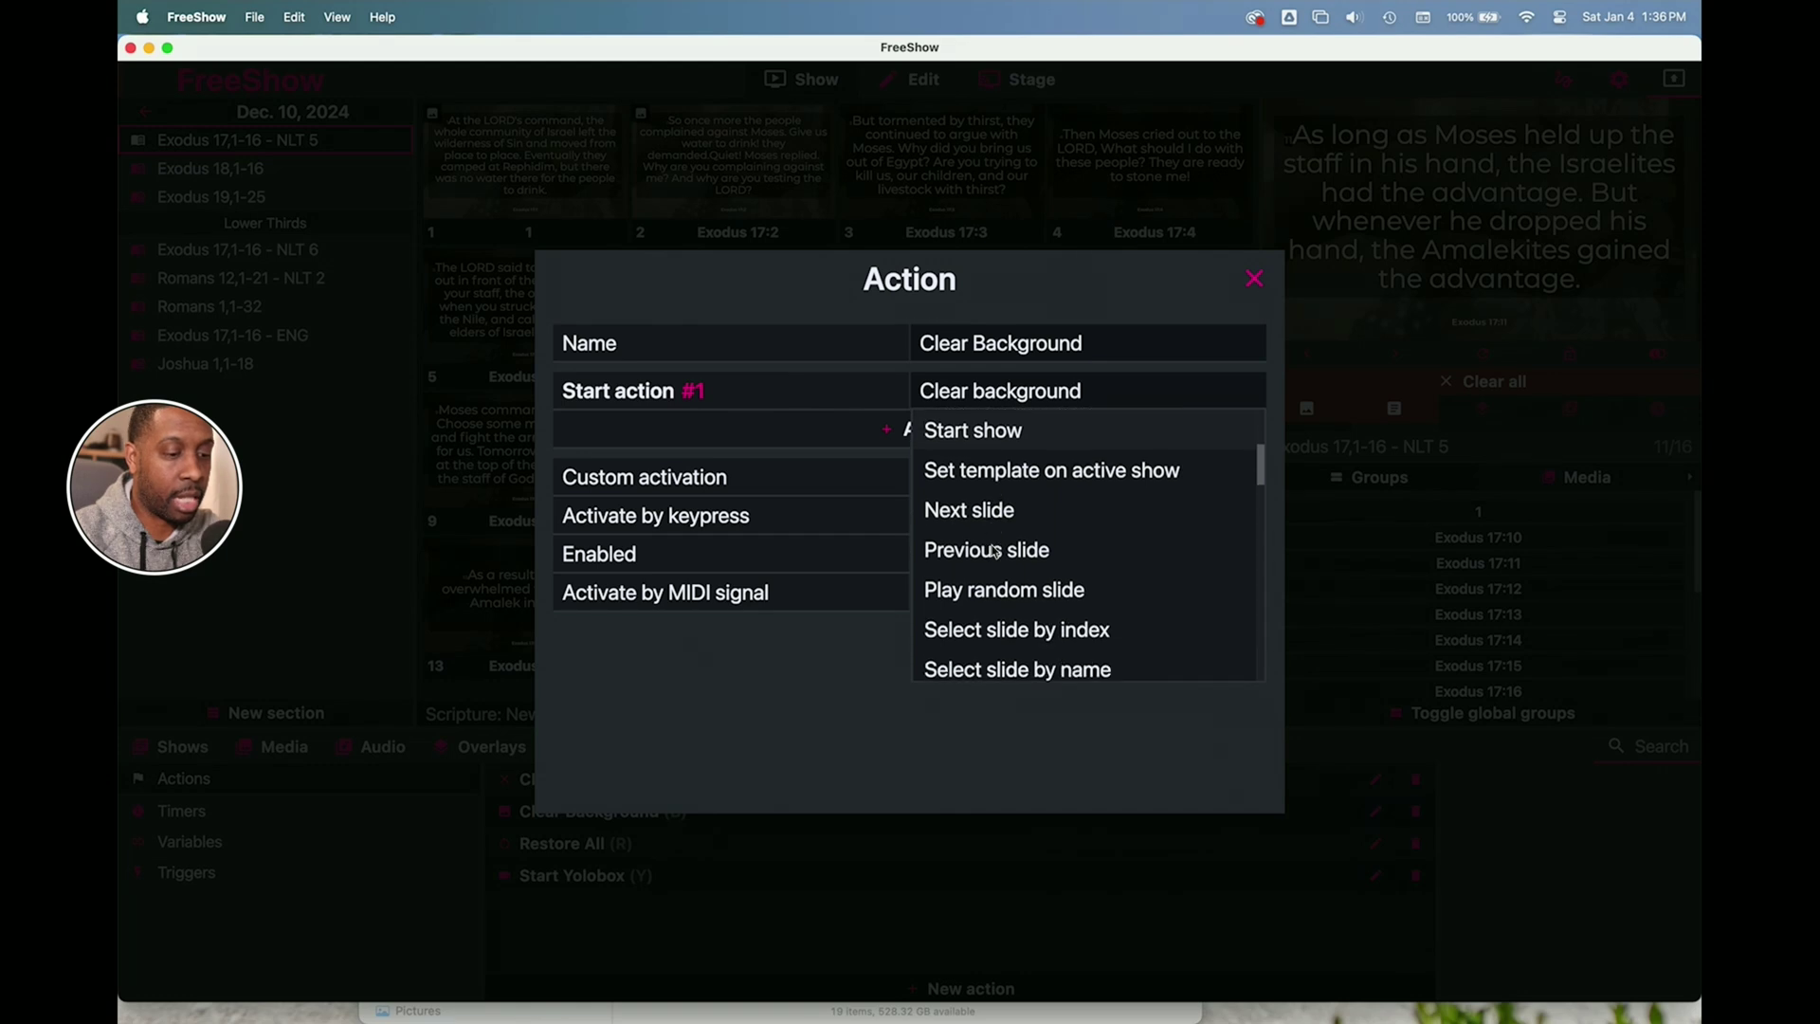
scroll(993, 550, down, 5)
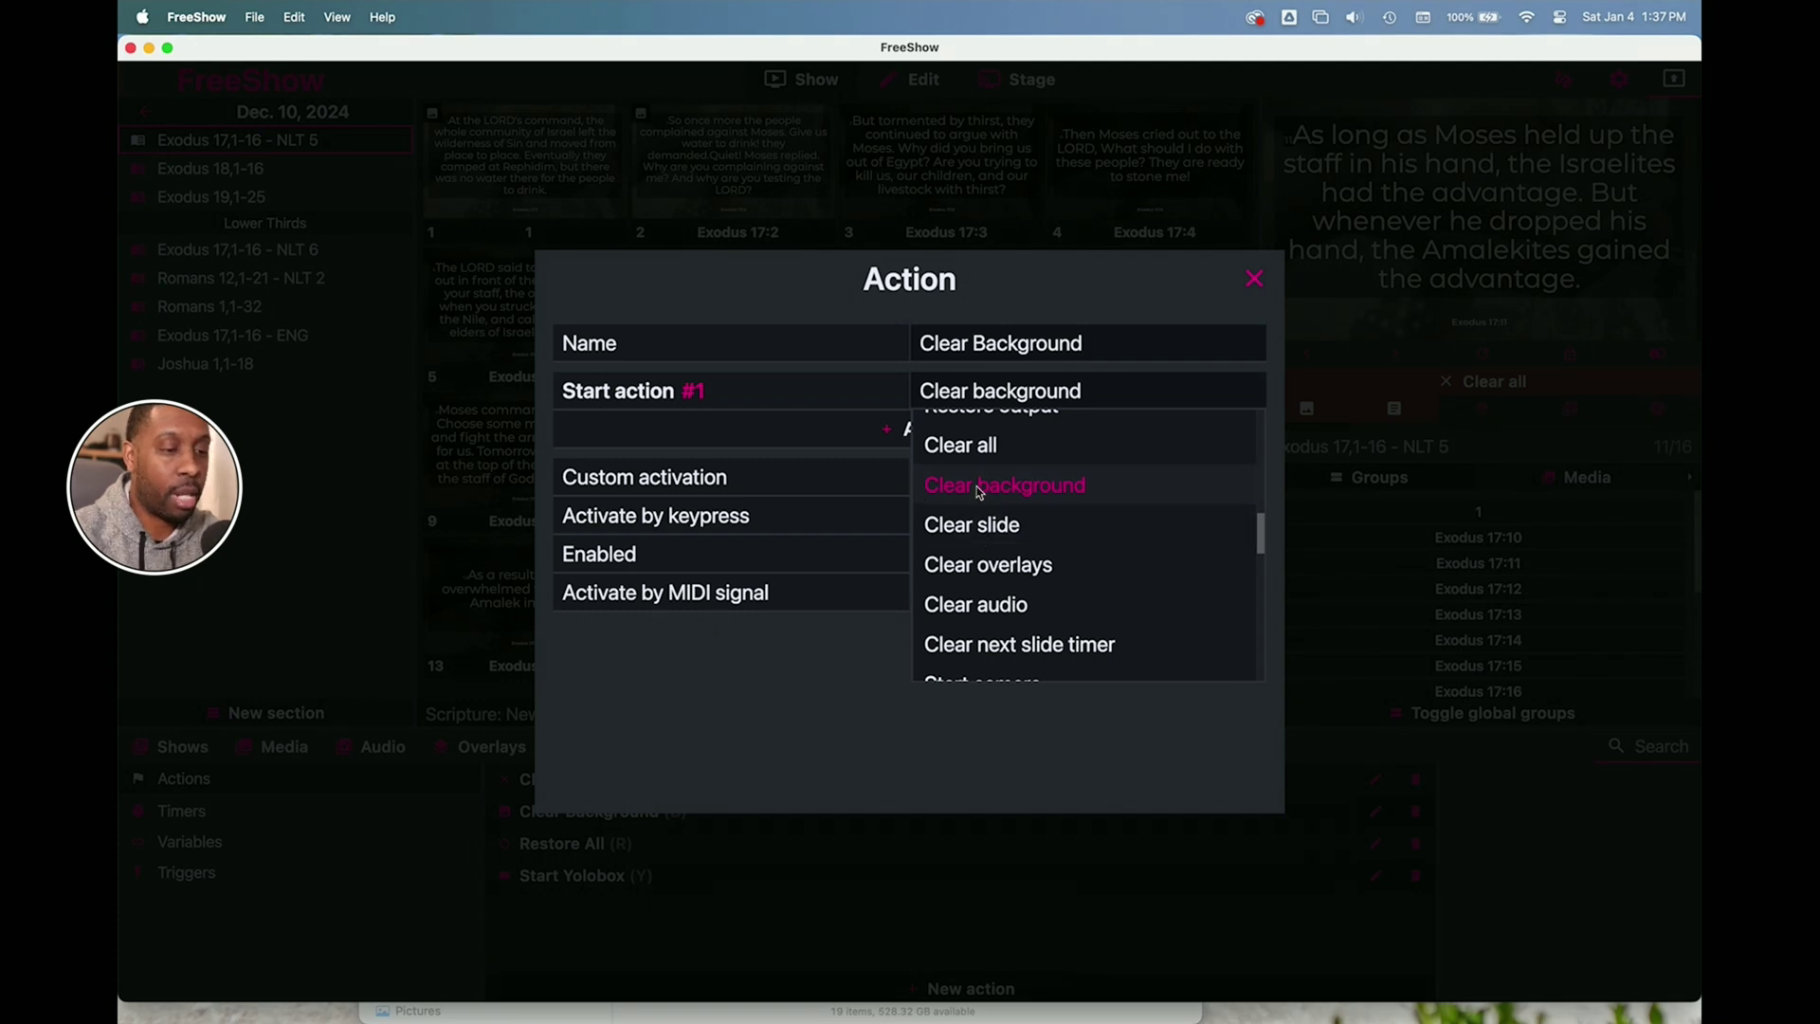
click(1062, 308)
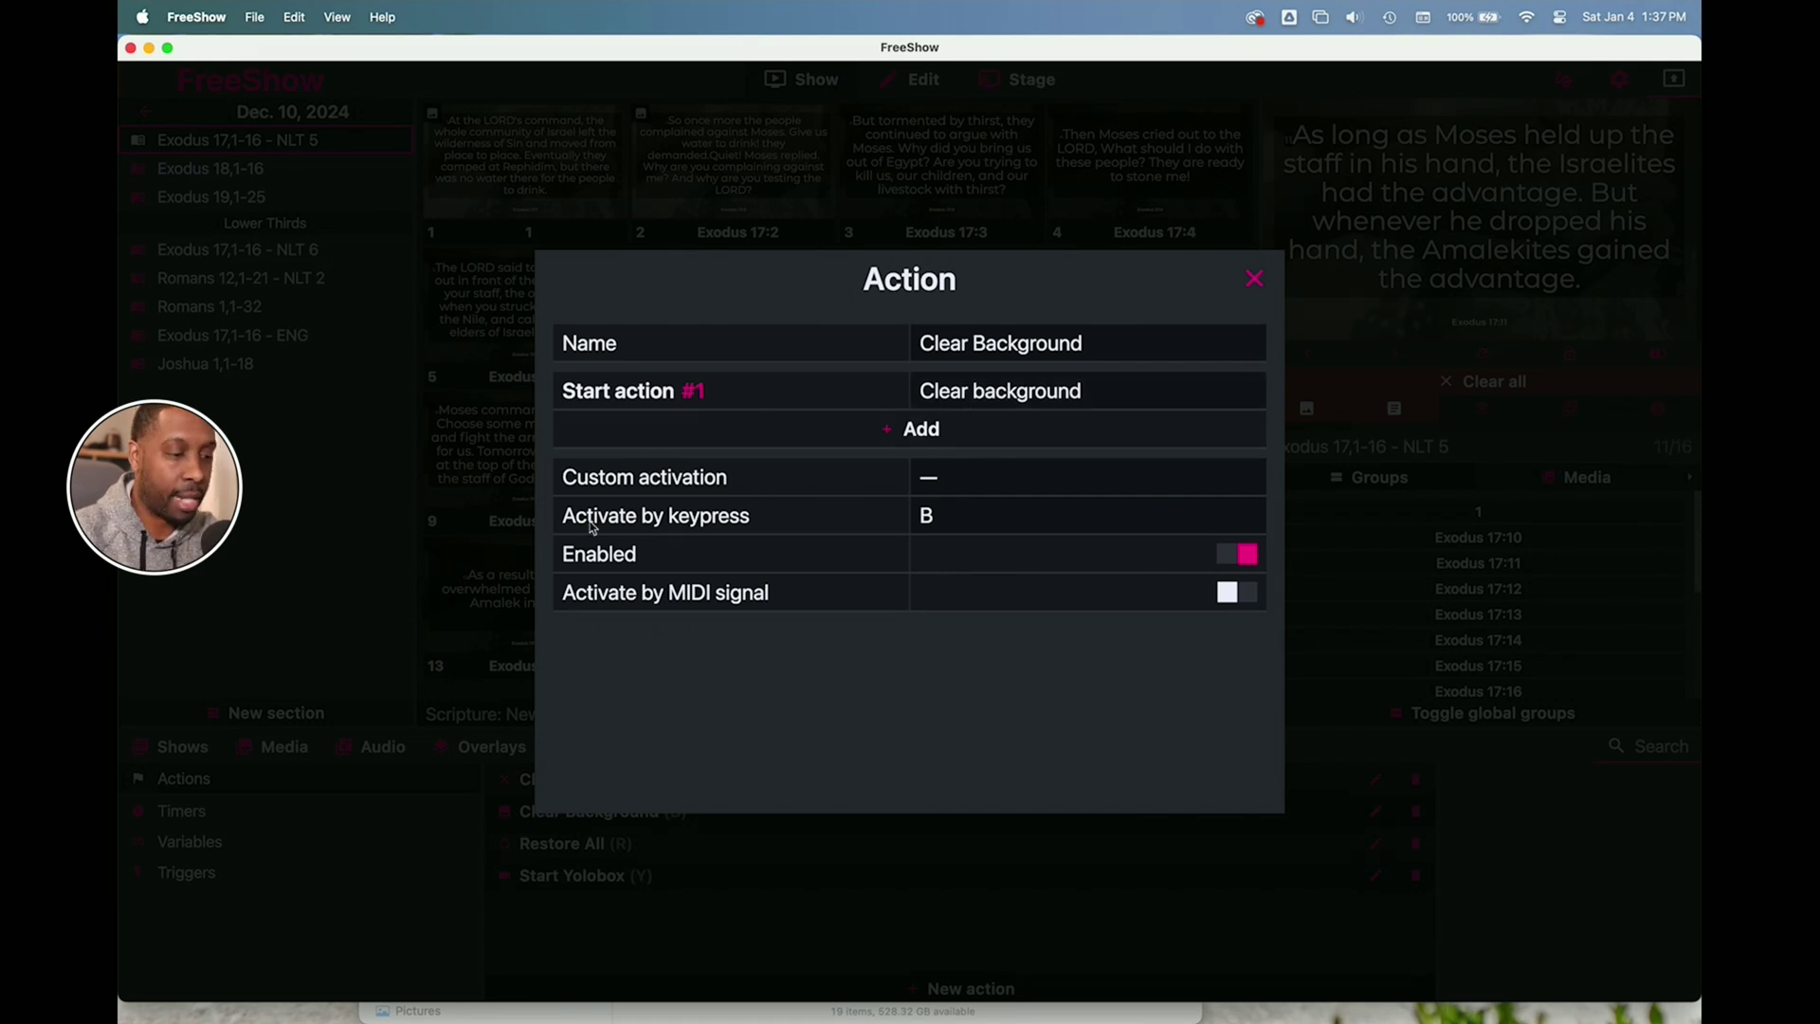
click(913, 523)
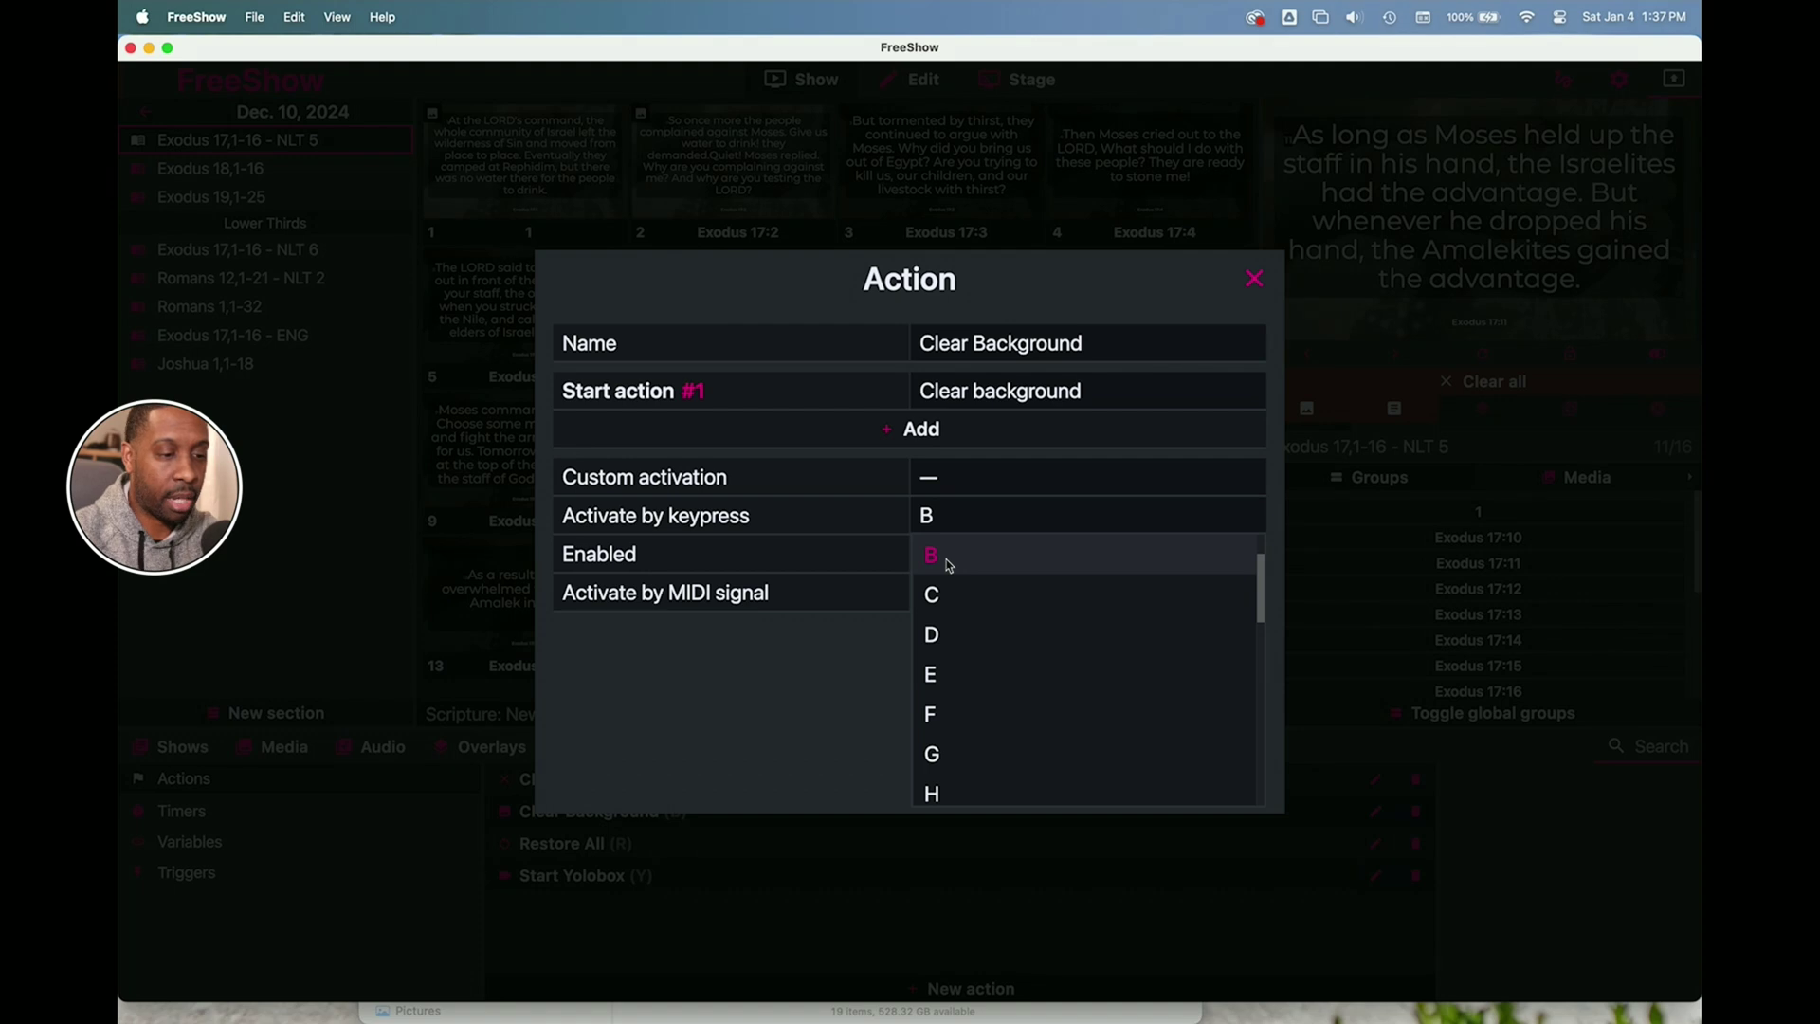
click(1106, 325)
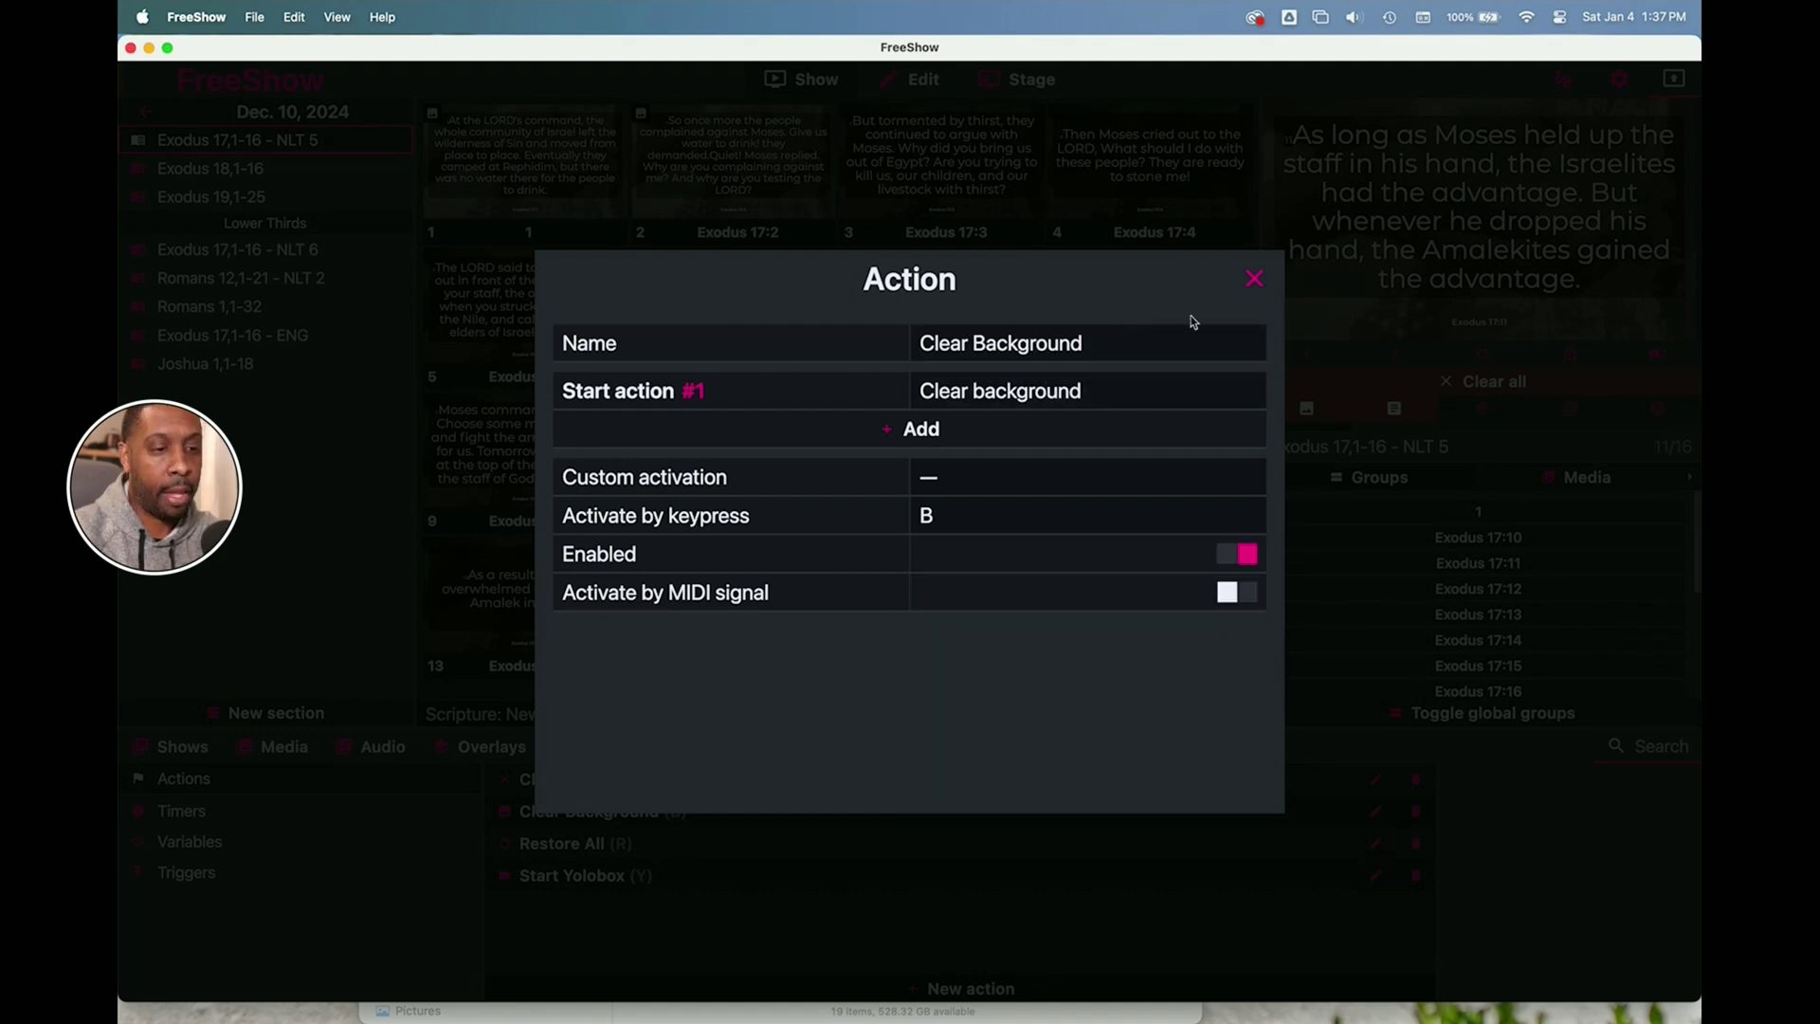
click(1253, 278)
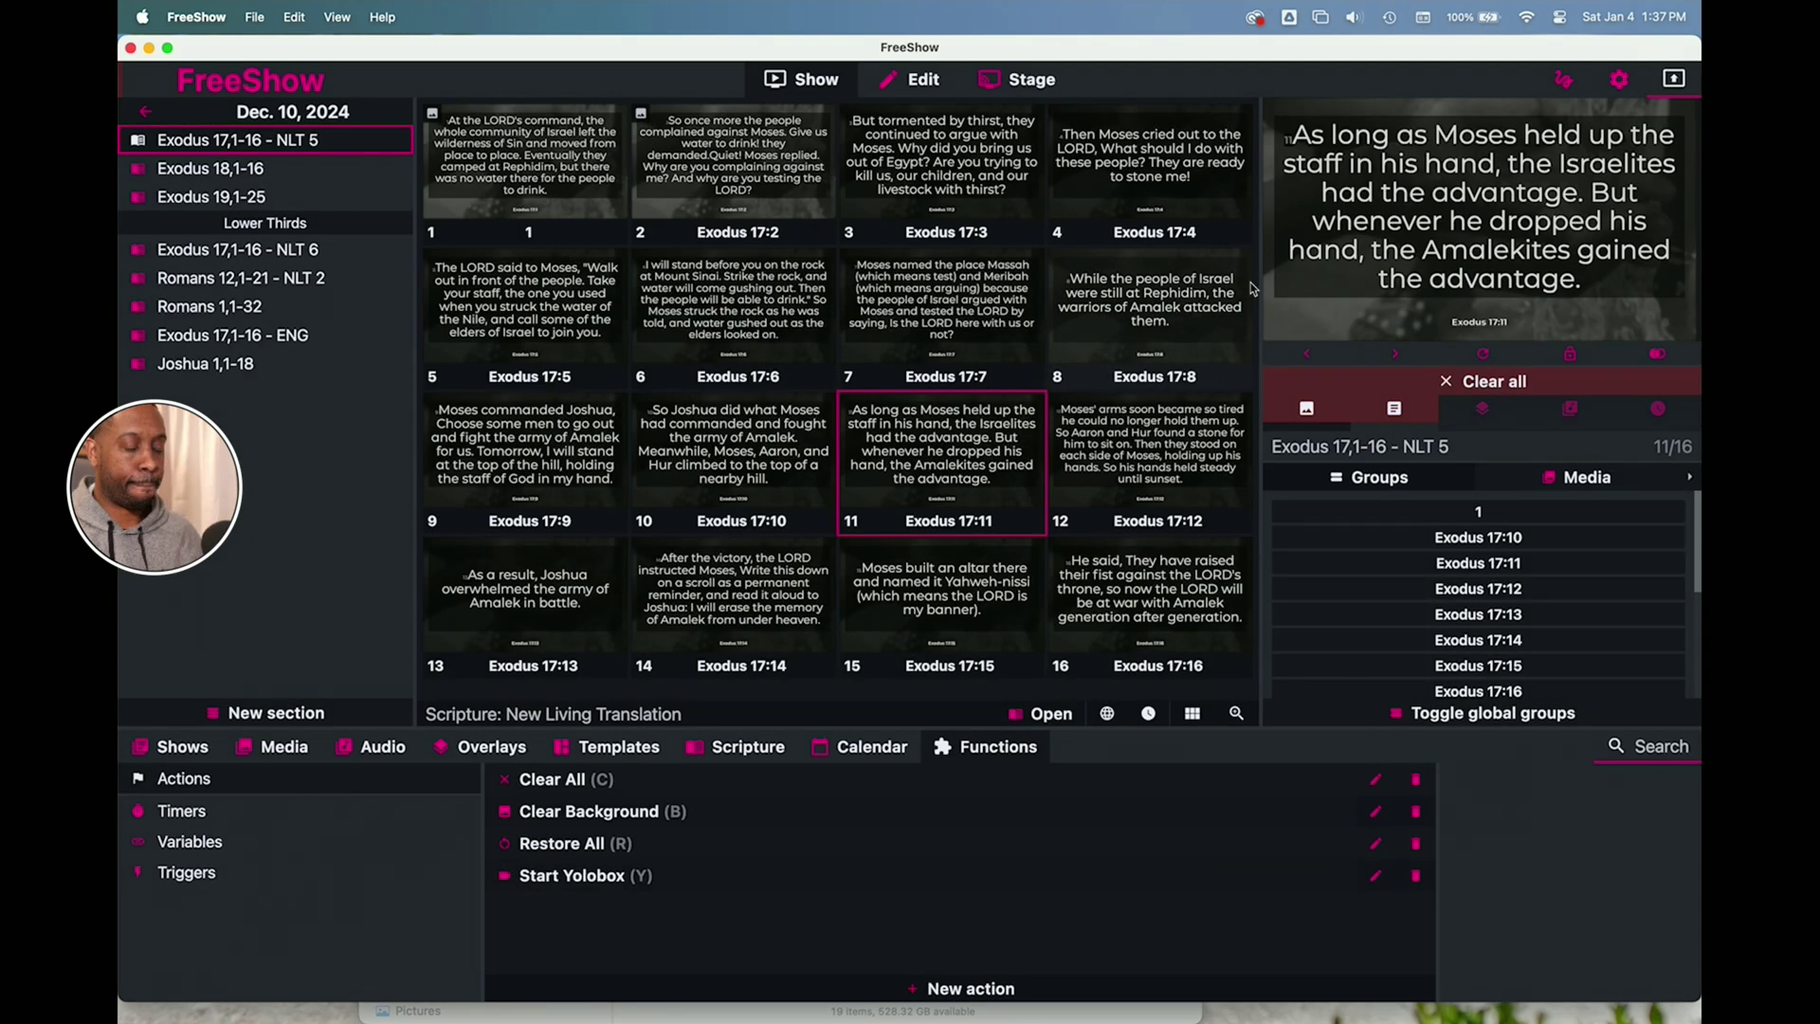